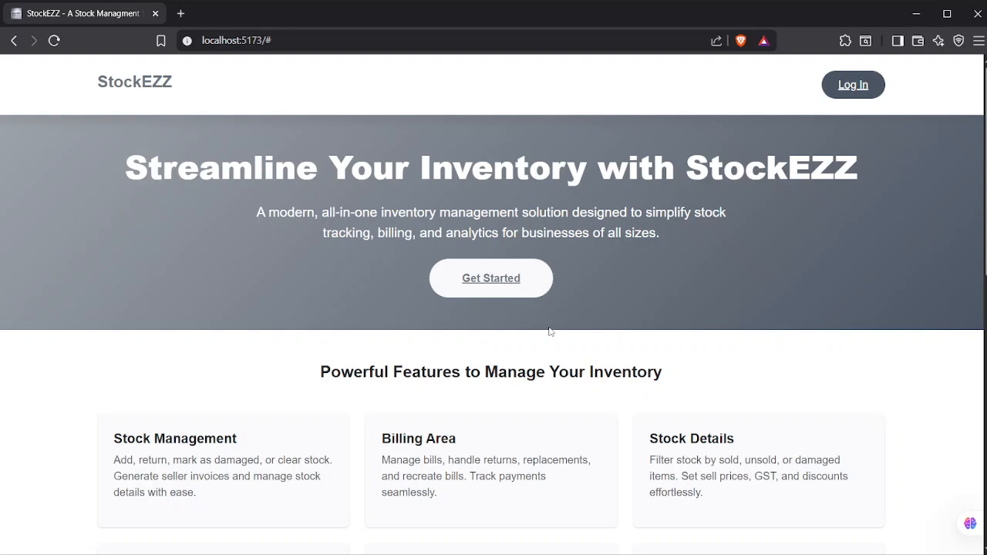
# Step: Log in as the support admin with the autofilled Login Id and password, then open the account menu
pyautogui.click(857, 84)
pyautogui.click(501, 266)
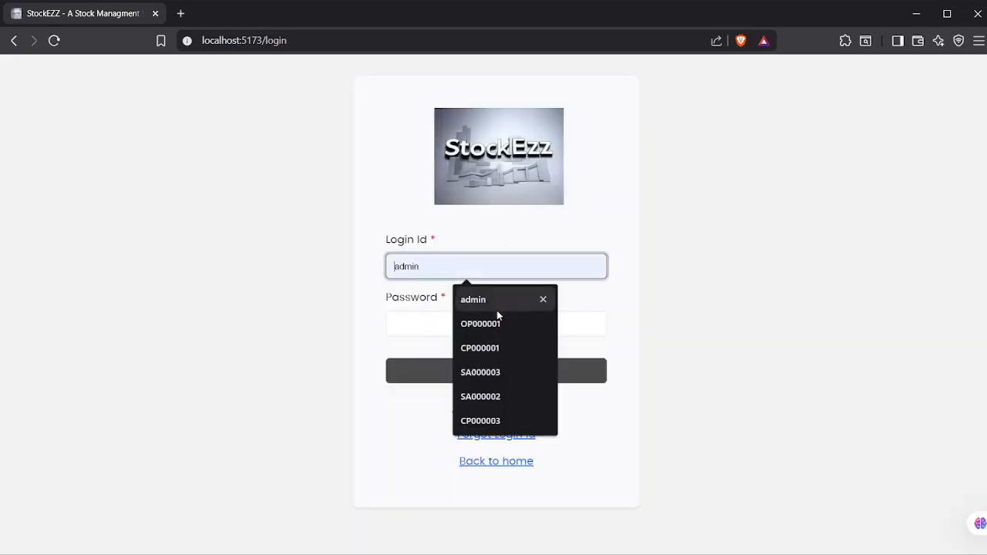
pyautogui.click(496, 398)
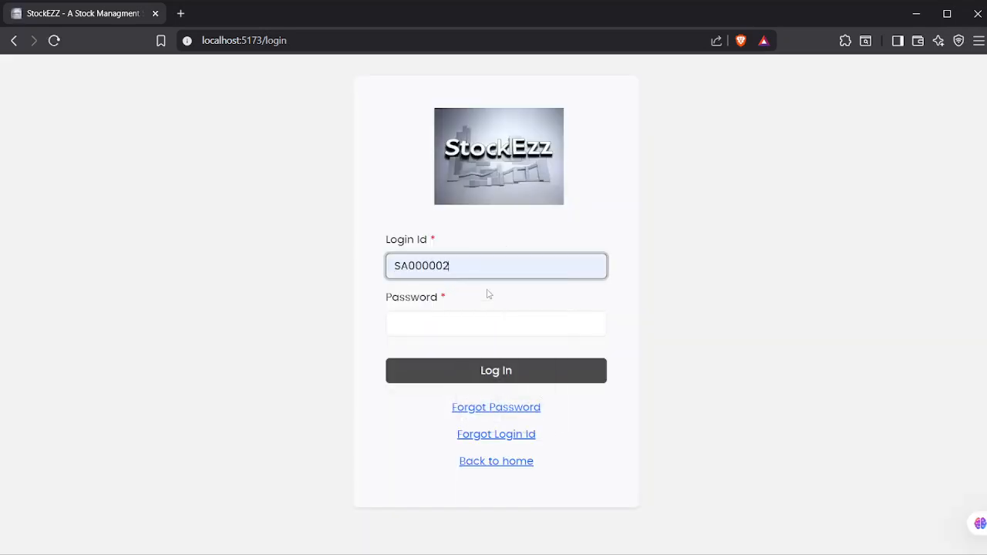
pyautogui.click(458, 327)
pyautogui.hotkey('ctrl', 'v')
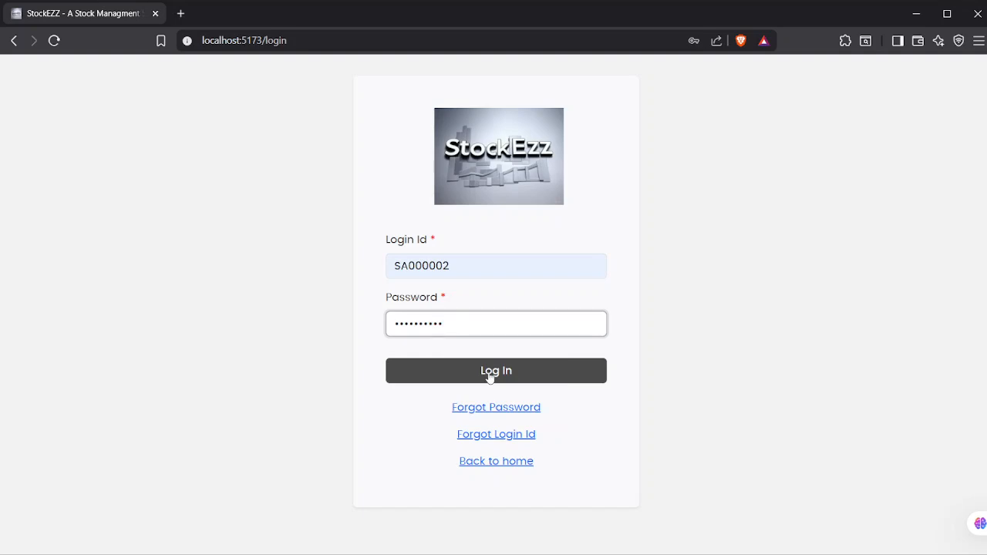
pyautogui.click(494, 370)
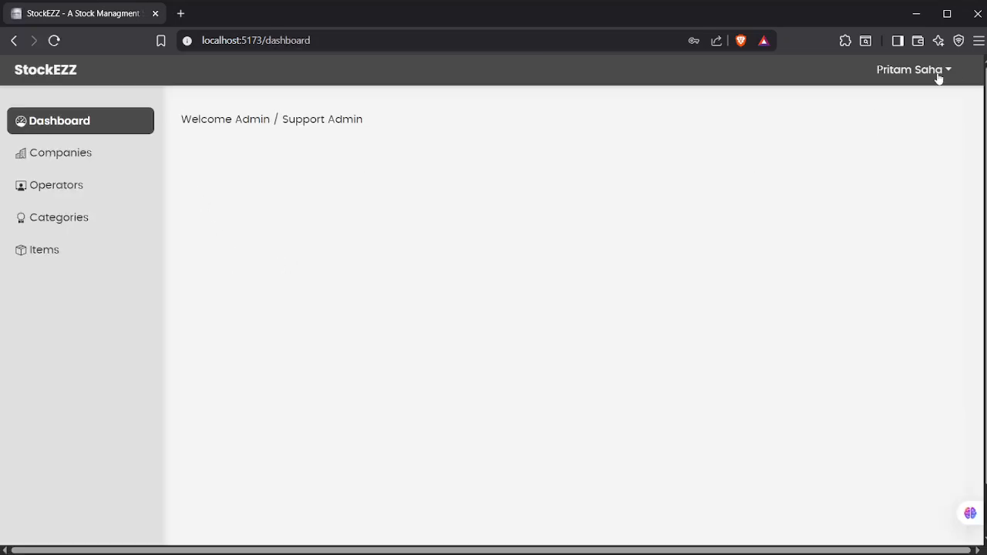
pyautogui.click(926, 73)
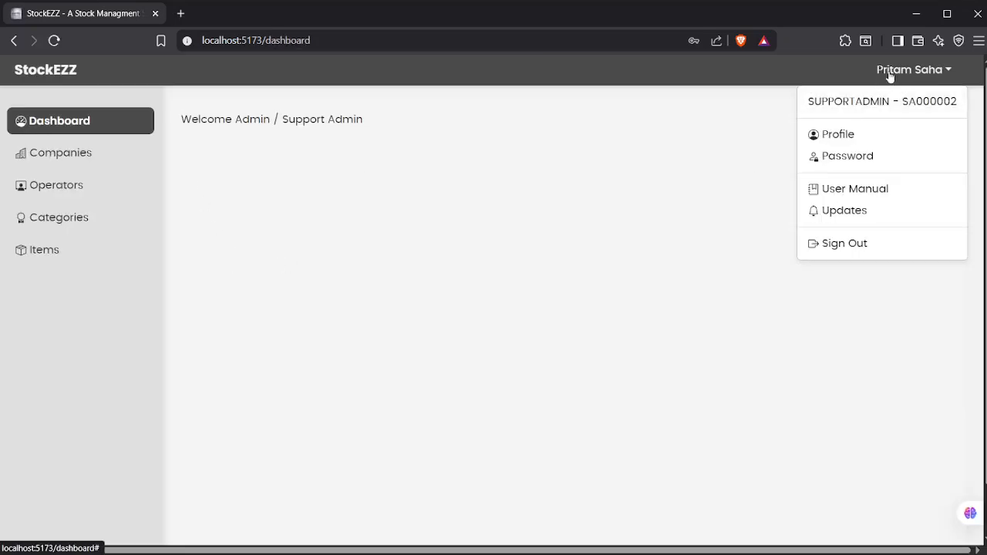
pyautogui.click(825, 134)
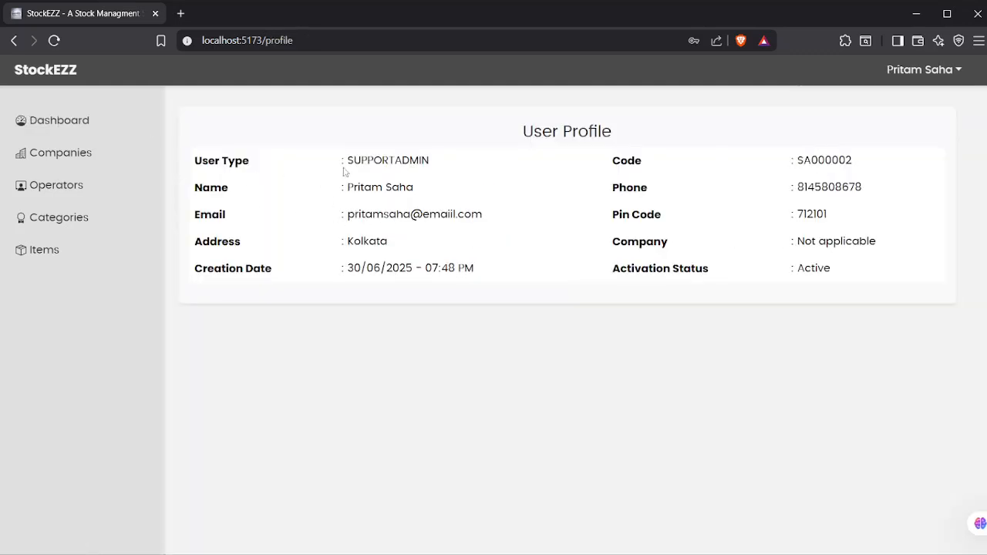
pyautogui.moveTo(346, 160); pyautogui.dragTo(480, 161)
pyautogui.click(800, 157)
pyautogui.click(947, 68)
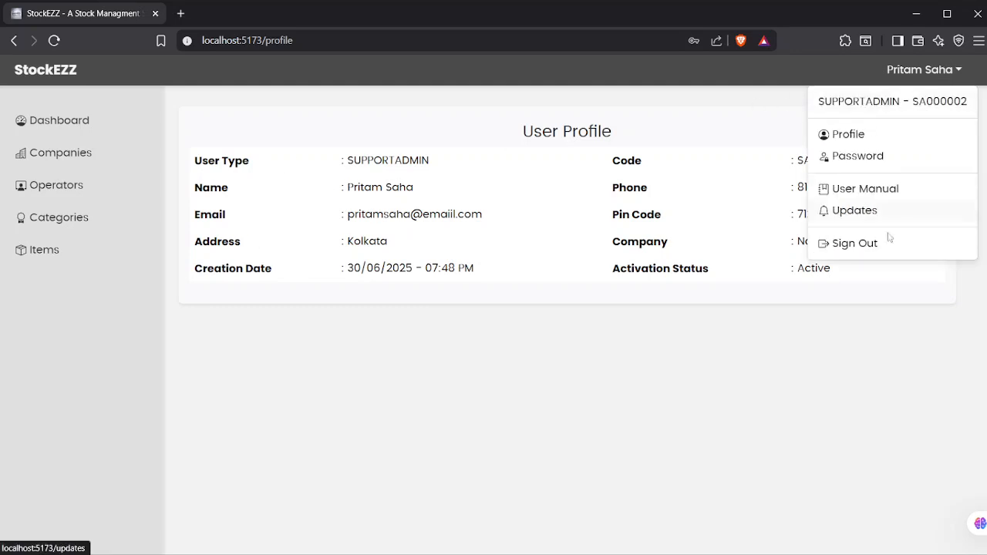
pyautogui.click(99, 123)
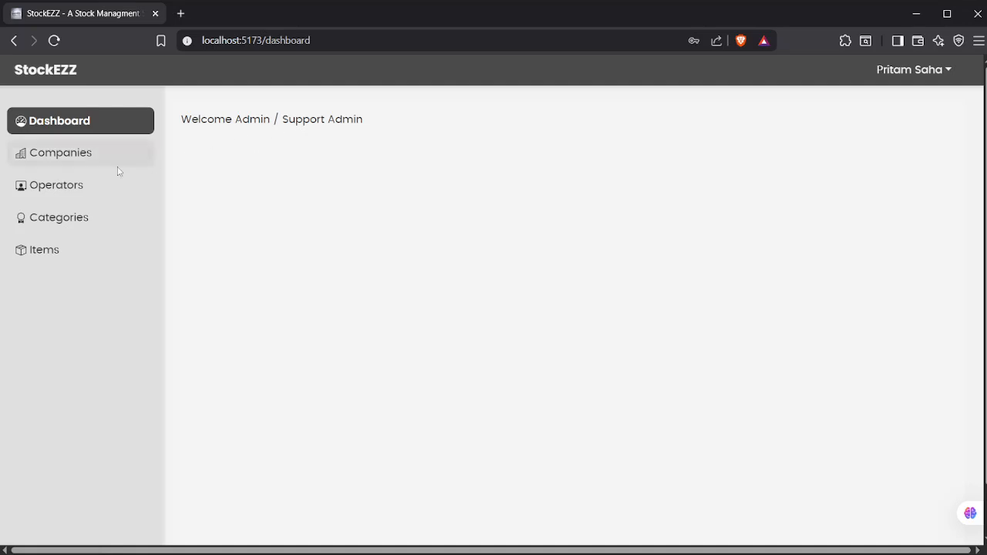
# Step: Open the Companies list from the sidebar
pyautogui.click(116, 165)
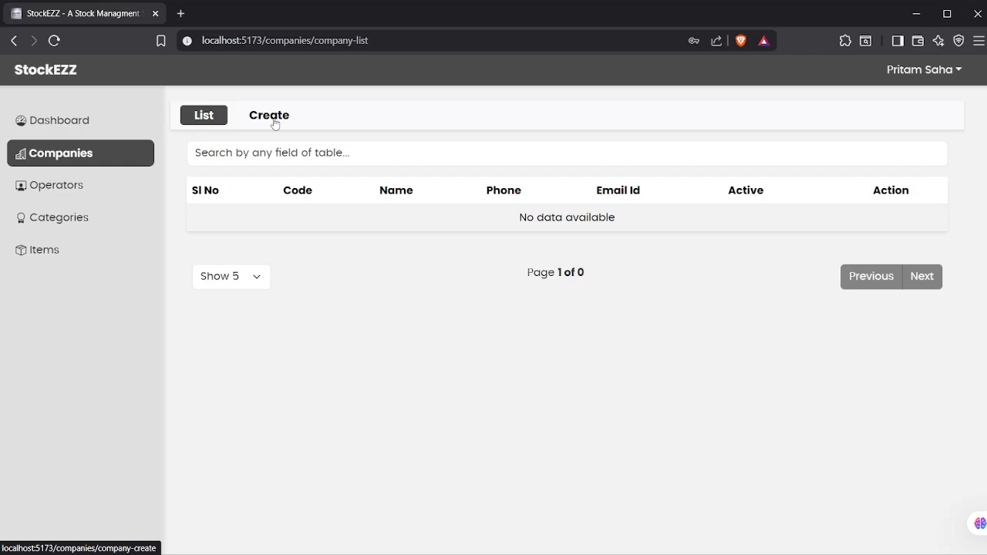
# Step: Start a new company with Company Type HARDWARE, leaving Company Sub-Type unset
pyautogui.click(274, 122)
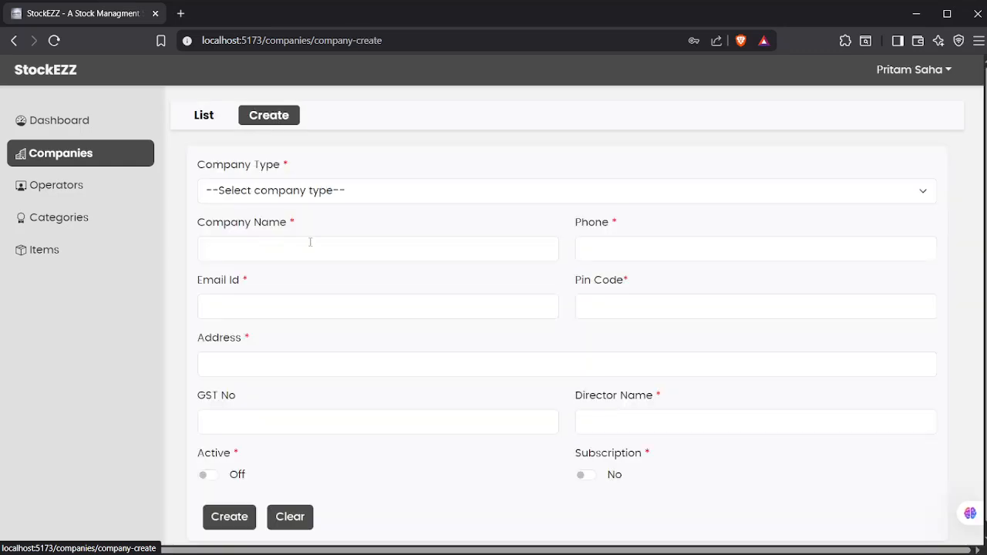
pyautogui.click(242, 190)
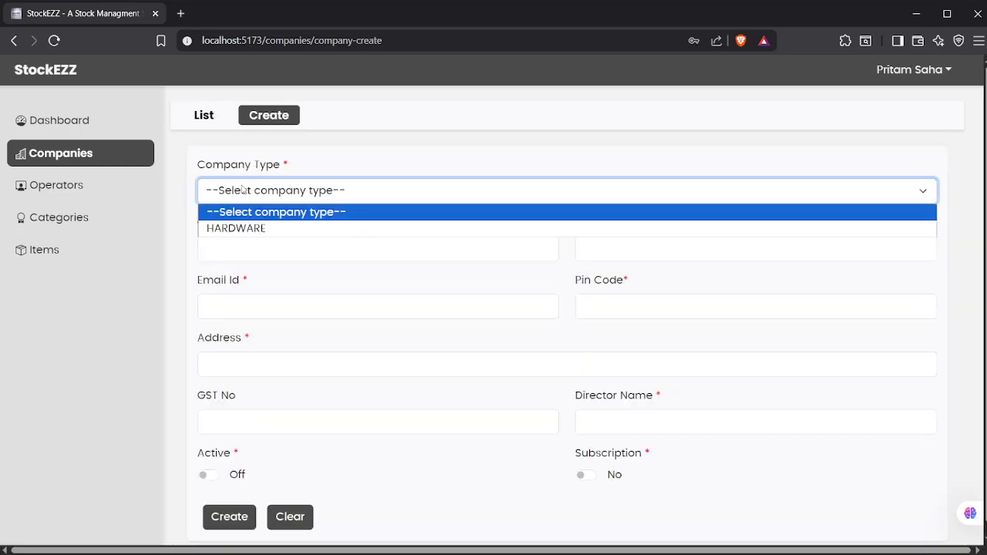
pyautogui.click(246, 229)
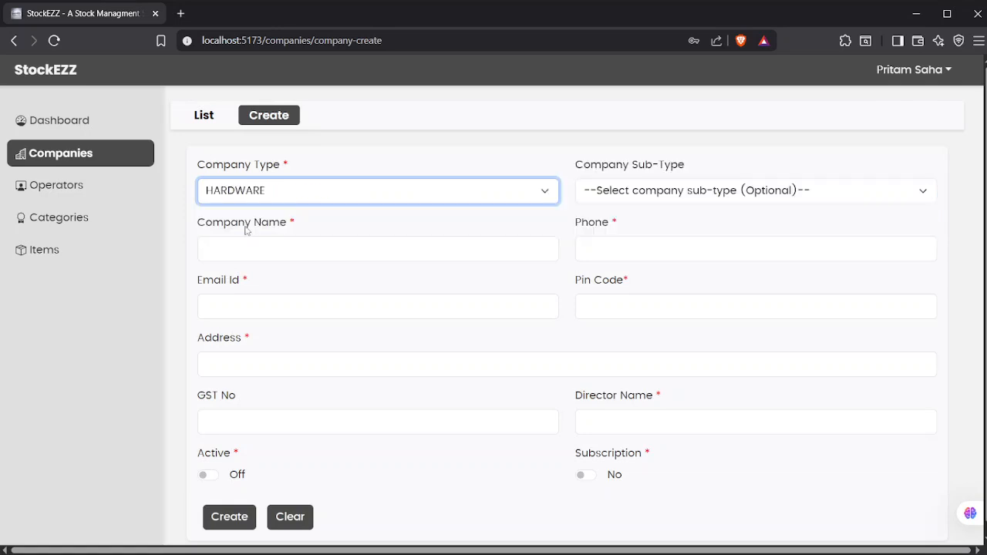
pyautogui.click(622, 191)
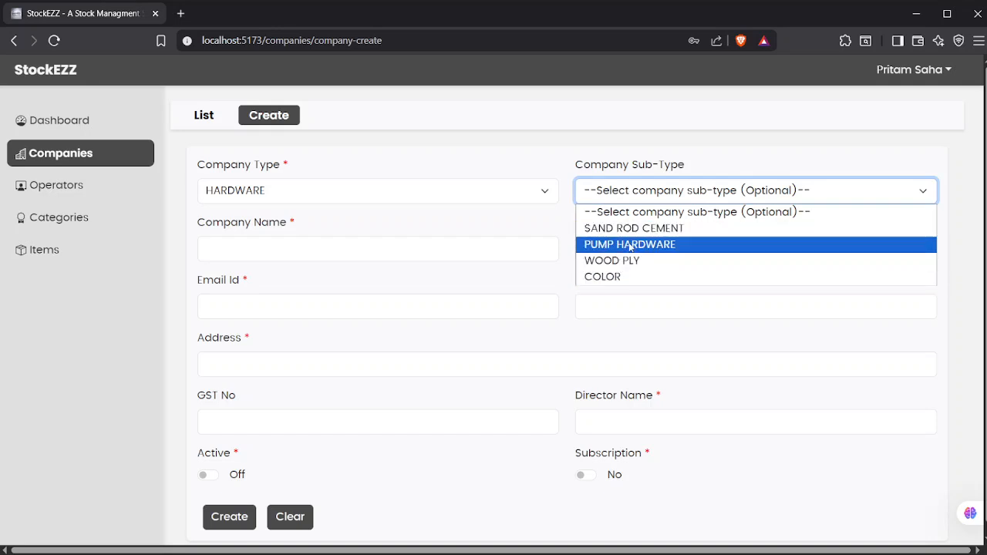
pyautogui.click(648, 210)
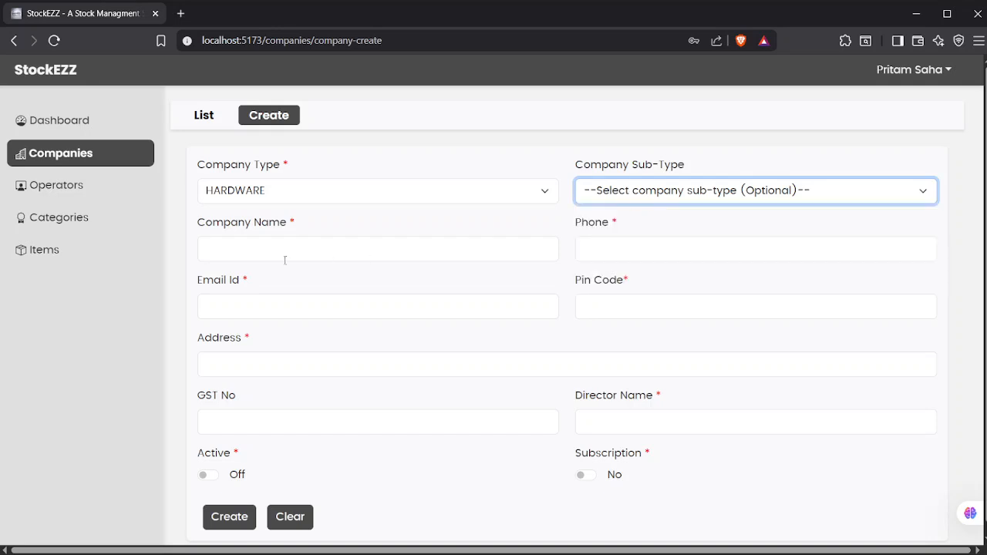
# Step: Begin entering the company name, leaving 'ta' in the field
pyautogui.click(373, 250)
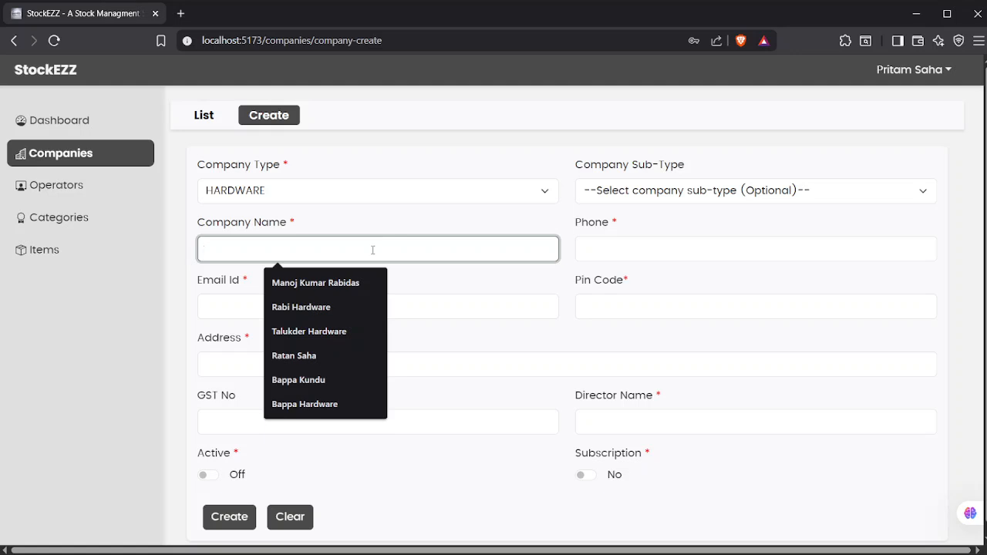
pyautogui.write('talu')
pyautogui.press('BackSpace')
pyautogui.press('BackSpace')
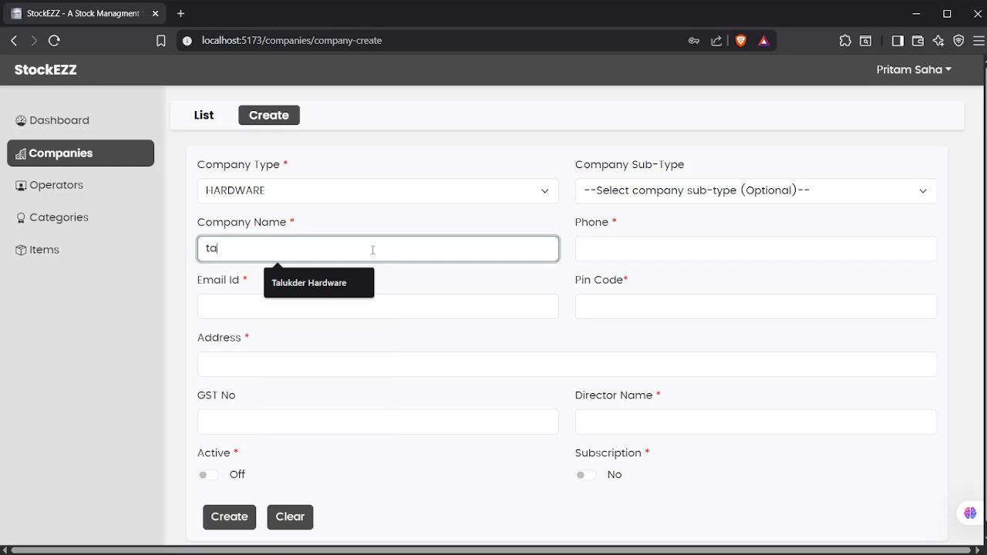
# Step: Complete the name as Talukder Hardware and fill in the phone number and company e-mail
pyautogui.click(344, 283)
pyautogui.click(668, 253)
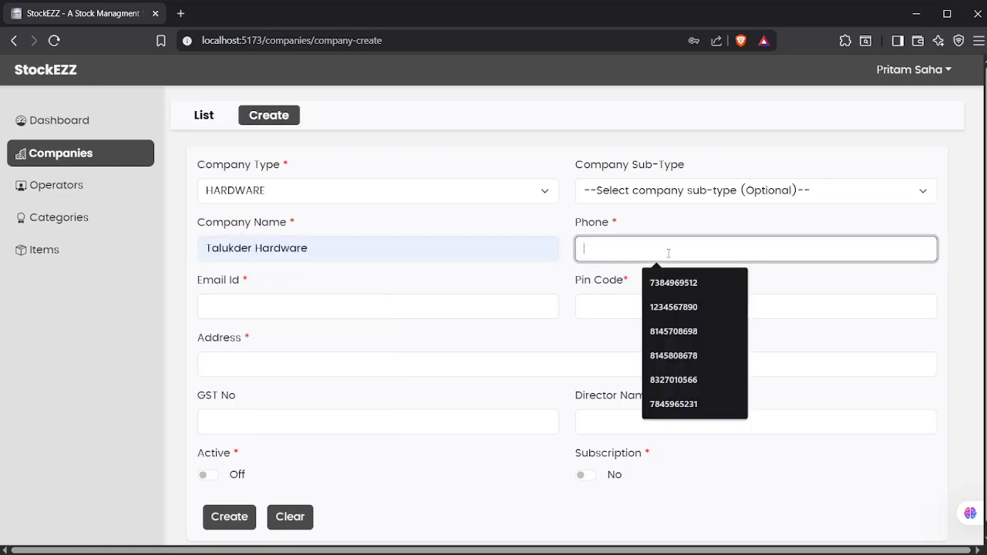
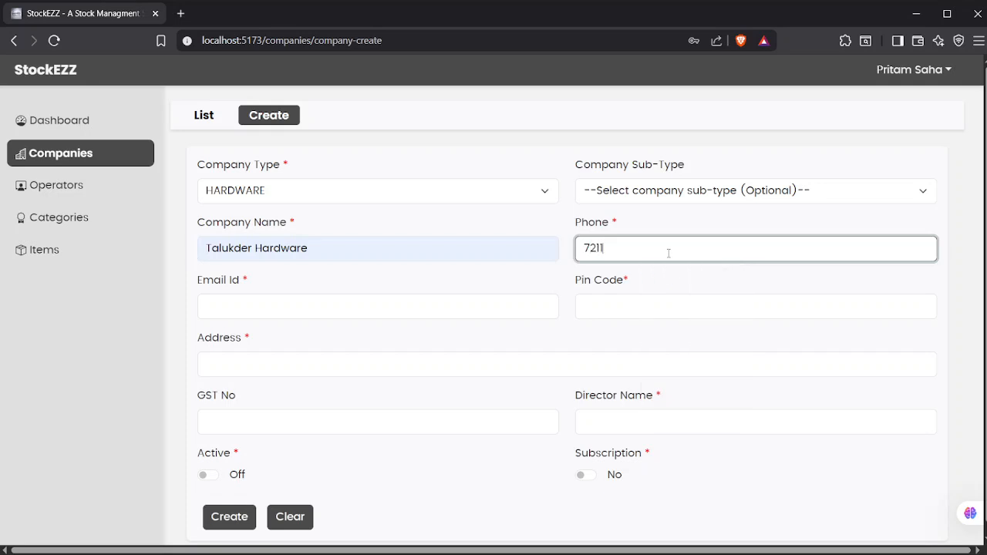
pyautogui.press('Tab')
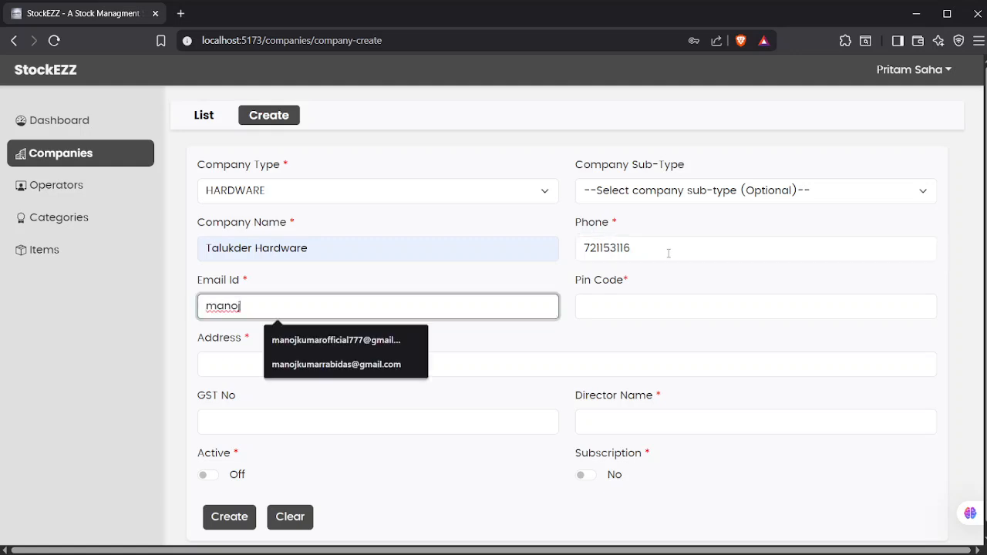
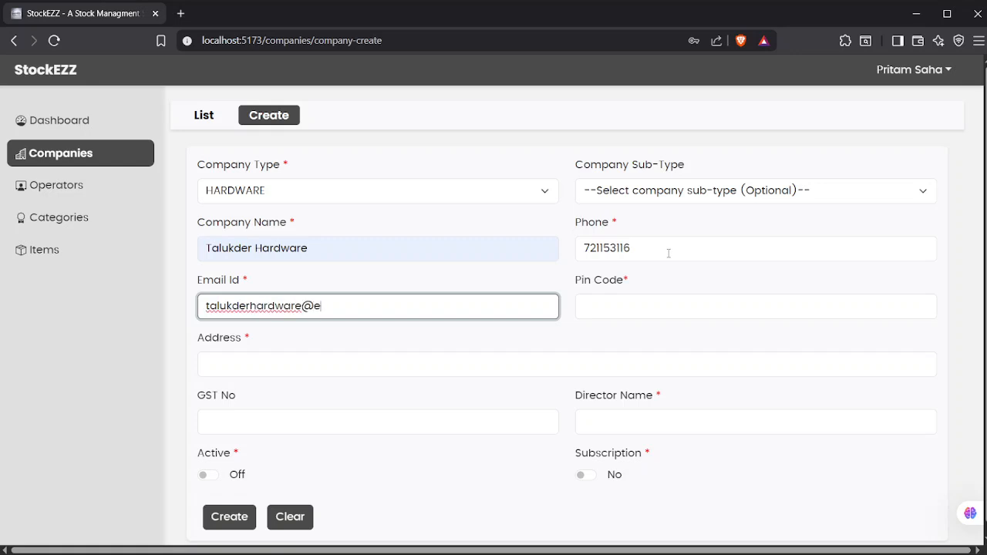
# Step: Fill in the company's pin code, address and director name
pyautogui.press('Tab')
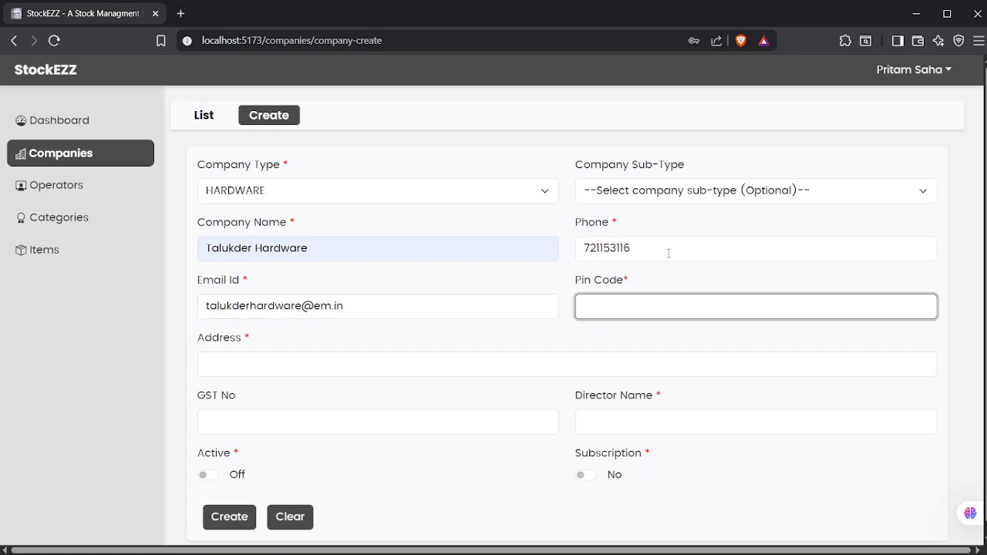
pyautogui.write('711220')
pyautogui.press('Tab')
pyautogui.write('Siliguri')
pyautogui.press('Tab')
pyautogui.press('Tab')
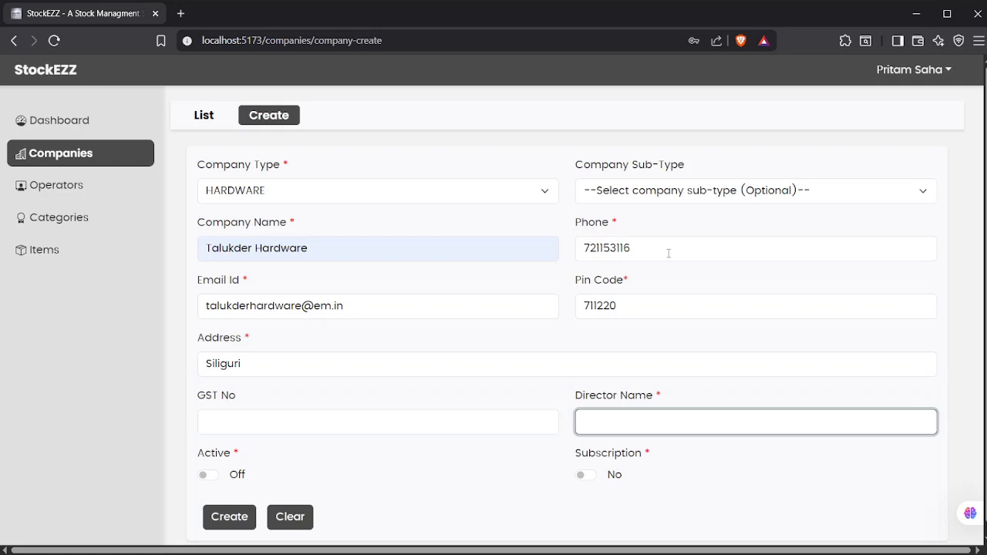
# Step: Switch Active and Subscription on, choose a 1 Year duration, and create the company
pyautogui.press('Tab')
pyautogui.press('space')
pyautogui.press('Tab')
pyautogui.press('space')
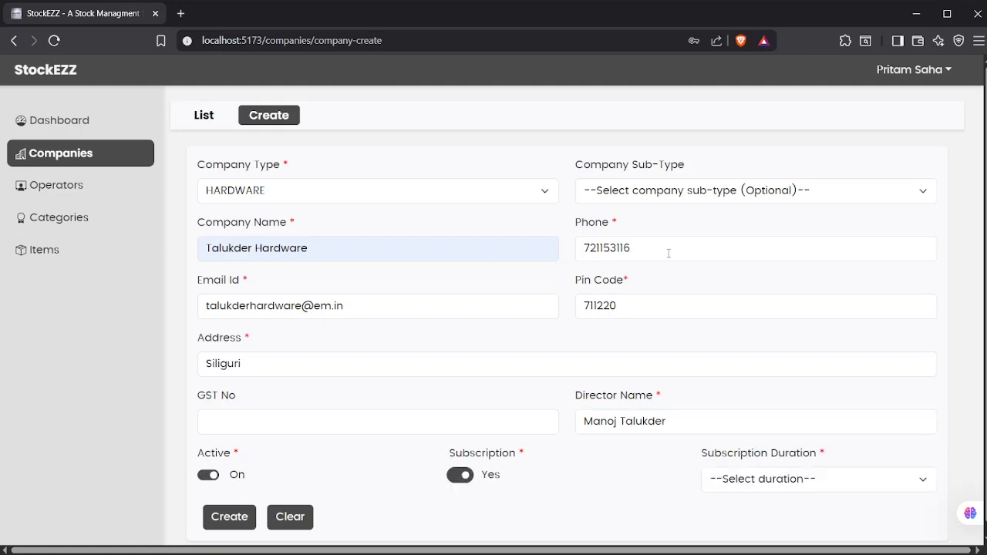
pyautogui.click(798, 486)
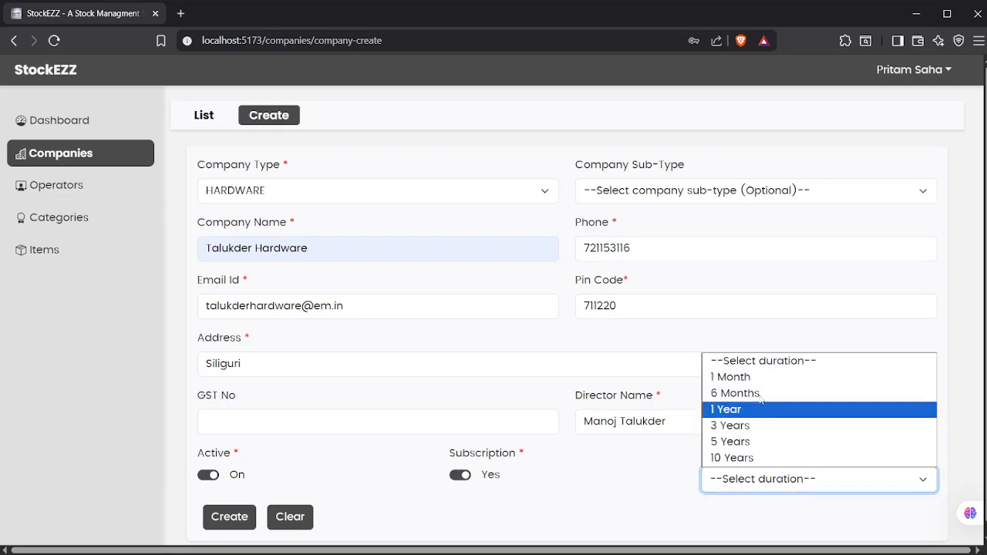
pyautogui.click(754, 409)
pyautogui.scroll(-1, 235, 525)
pyautogui.scroll(1, 245, 494)
pyautogui.click(236, 521)
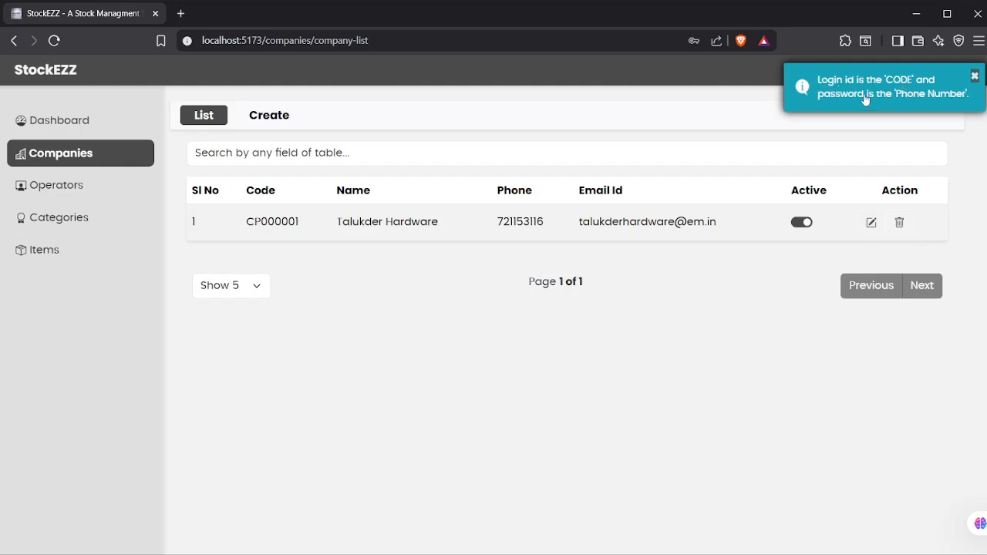
# Step: Highlight the Talukder Hardware company code in the list, then clear the selection
pyautogui.doubleClick(271, 221)
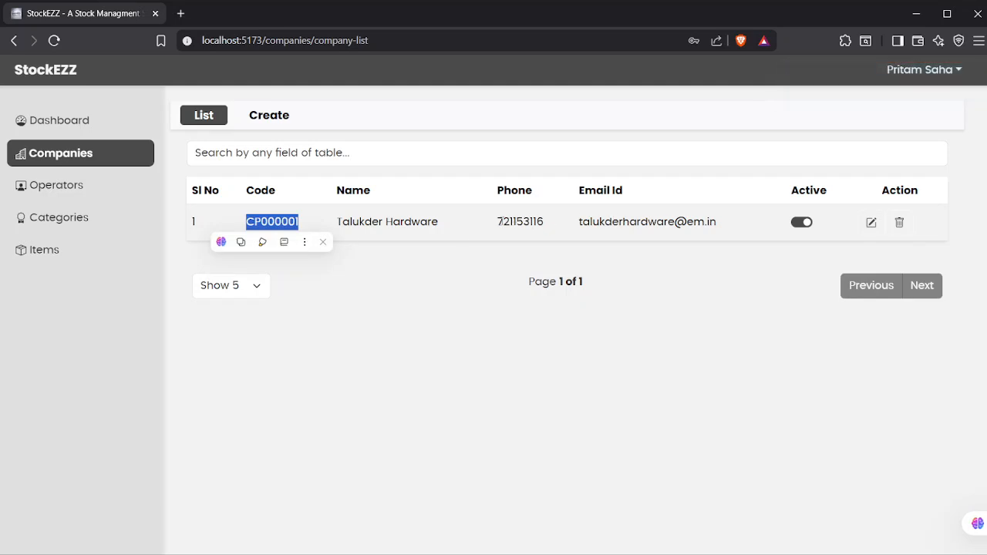
pyautogui.click(689, 222)
# Step: Open Talukder Hardware in the update form, select its phone number, and return to the list unchanged
pyautogui.click(871, 222)
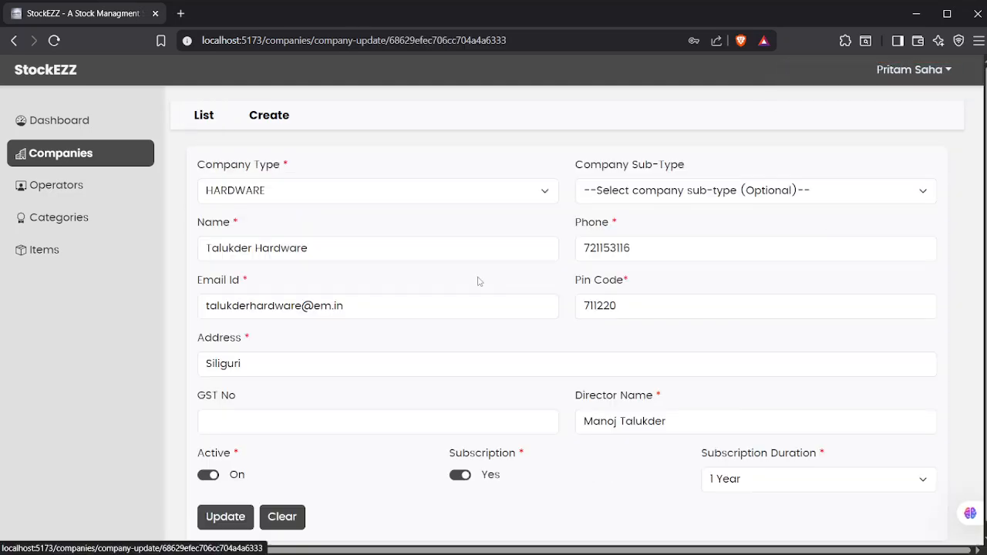
pyautogui.doubleClick(648, 249)
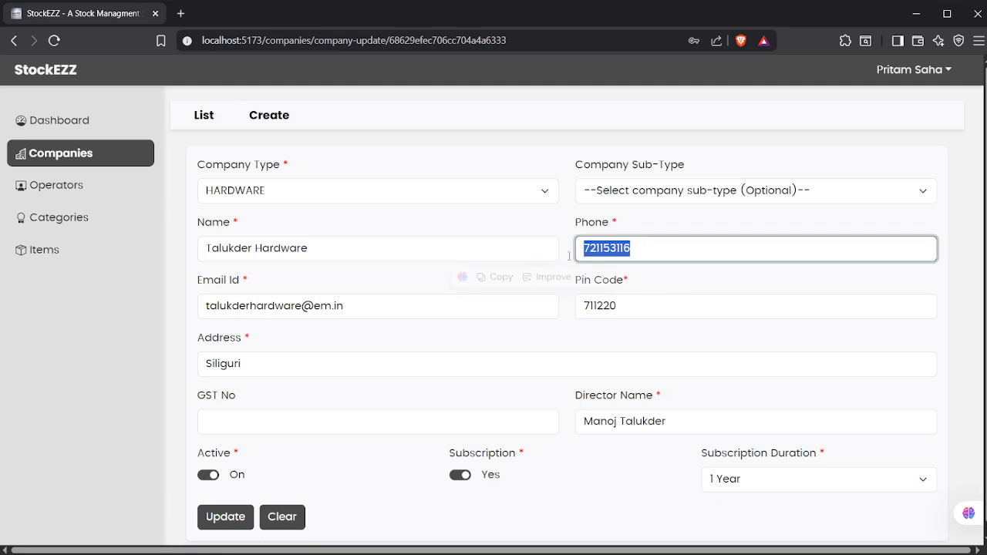
pyautogui.click(658, 252)
pyautogui.moveTo(658, 252); pyautogui.dragTo(546, 257)
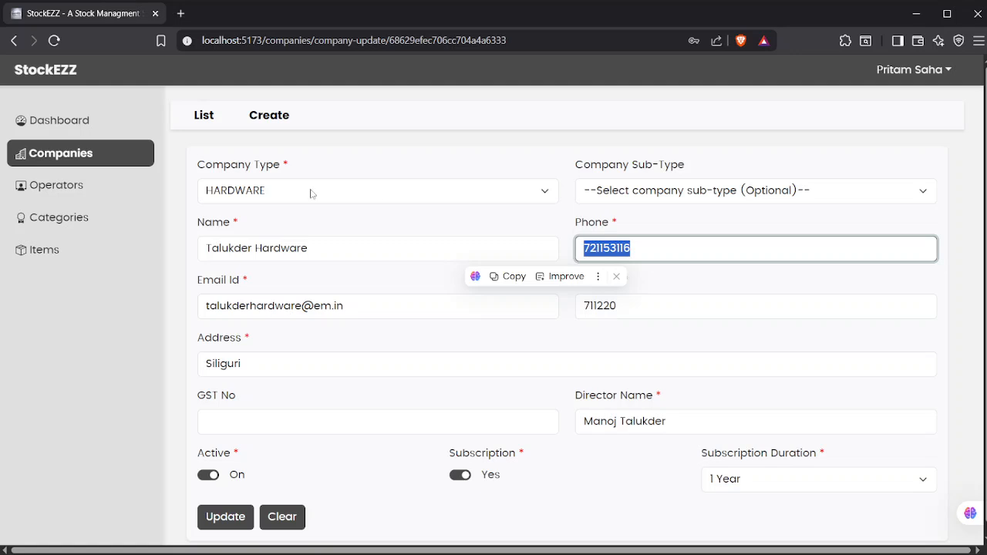
pyautogui.click(198, 117)
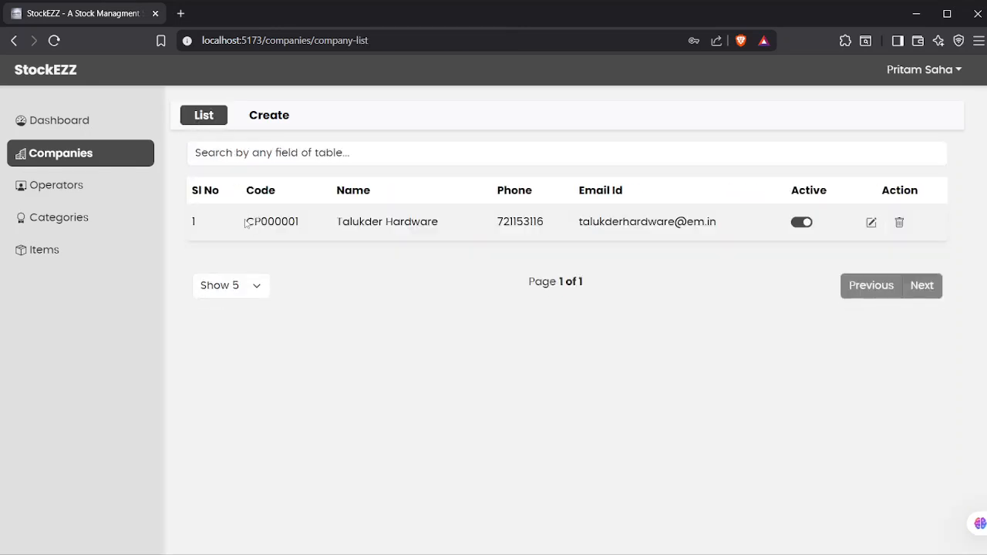
# Step: Toggle Talukder Hardware's active status in the list, then go to the empty Operators list
pyautogui.doubleClick(246, 222)
pyautogui.click(527, 222)
pyautogui.click(802, 223)
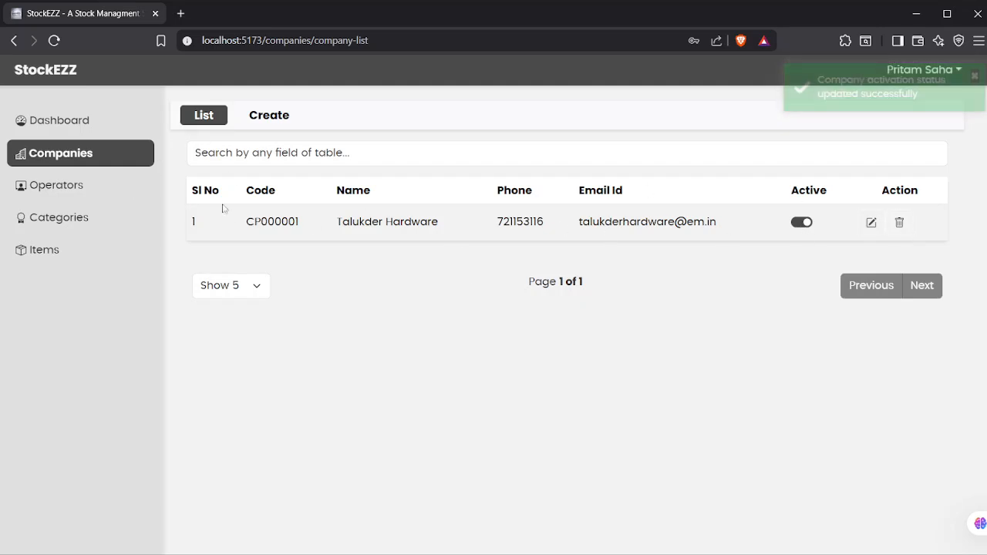
pyautogui.click(108, 195)
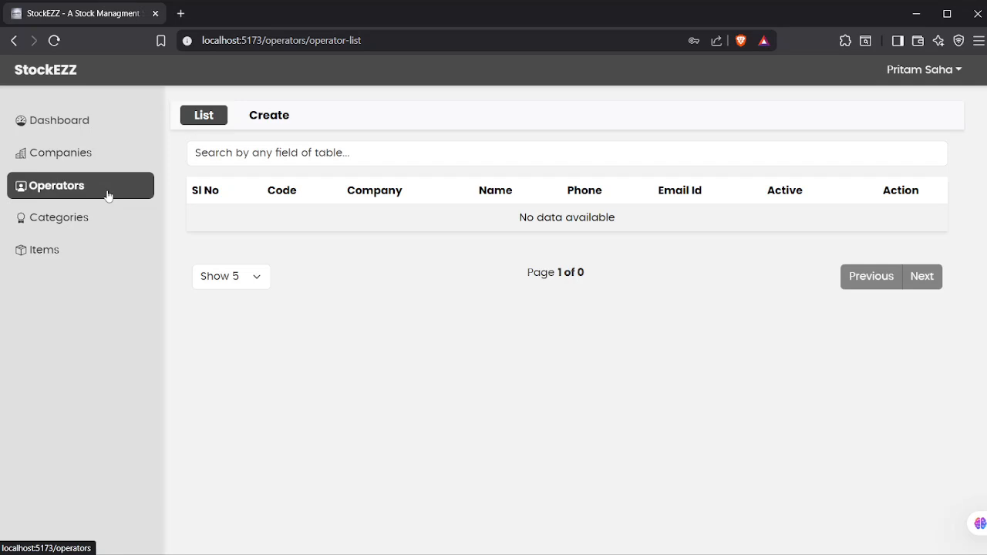
# Step: Return to the Companies list and select the Talukder Hardware e-mail and code text
pyautogui.click(111, 161)
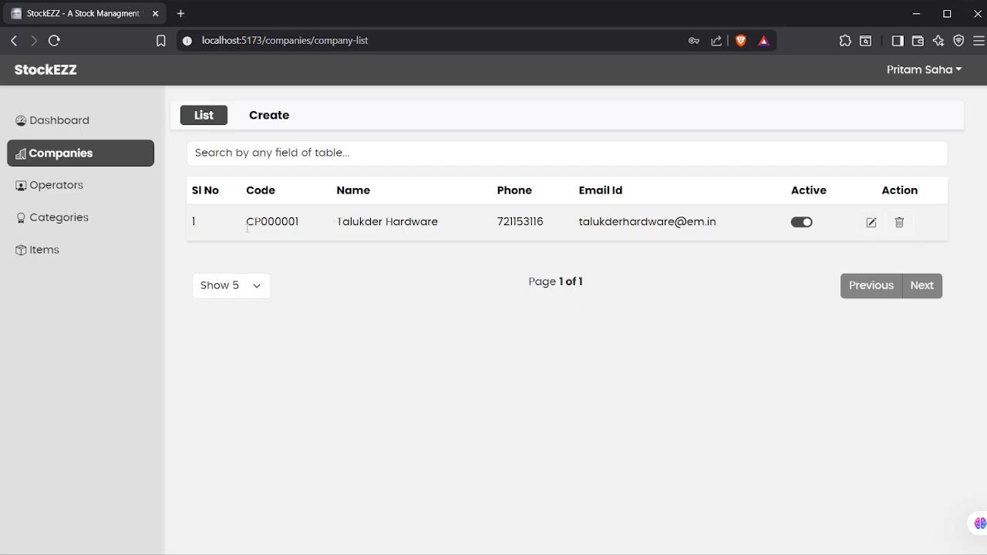
pyautogui.moveTo(579, 221); pyautogui.dragTo(716, 222)
pyautogui.click(559, 226)
pyautogui.moveTo(248, 223); pyautogui.dragTo(306, 227)
pyautogui.click(306, 223)
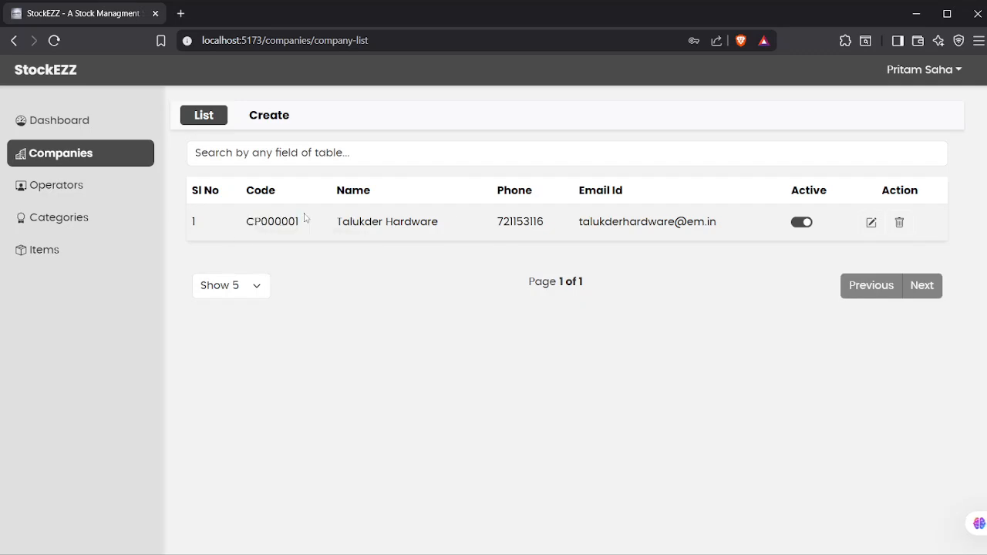
# Step: Start a new operator assigned to Talukder Hardware, then abandon it for the Categories list
pyautogui.click(106, 188)
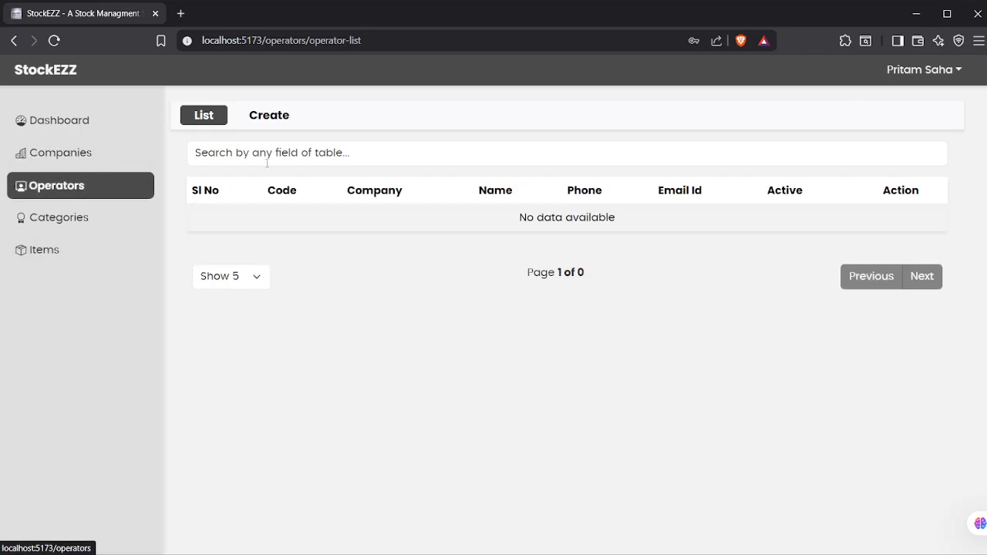
pyautogui.click(280, 115)
pyautogui.click(274, 185)
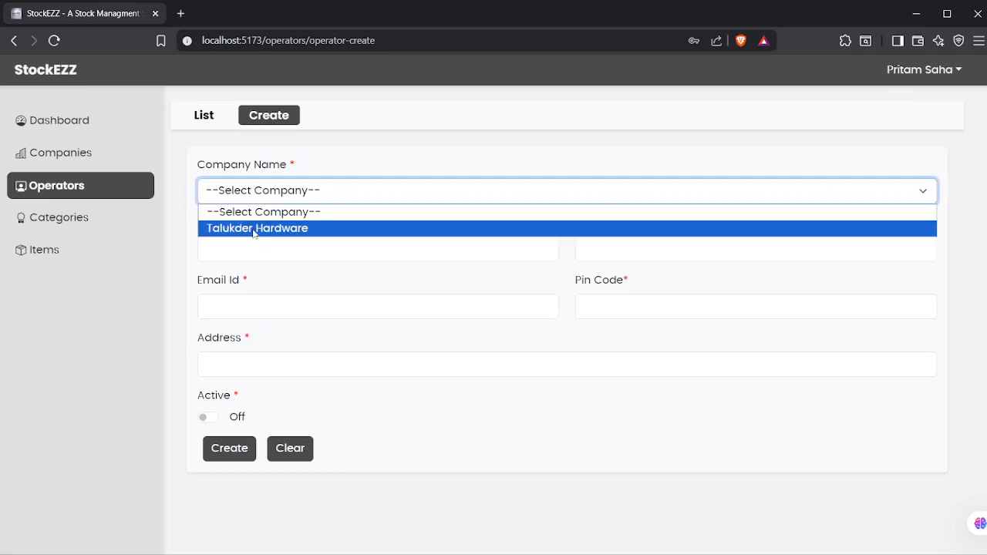
pyautogui.click(255, 229)
pyautogui.click(247, 249)
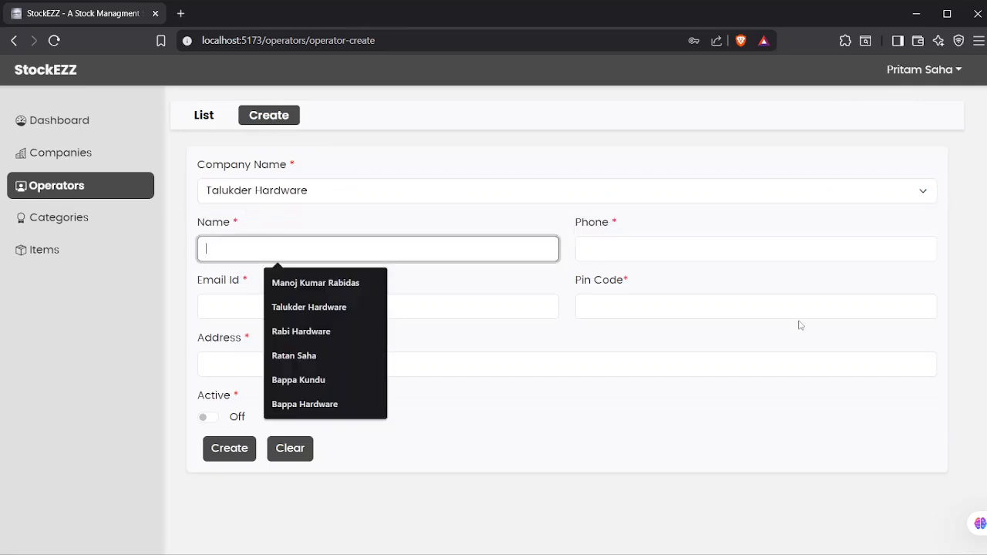
pyautogui.click(538, 225)
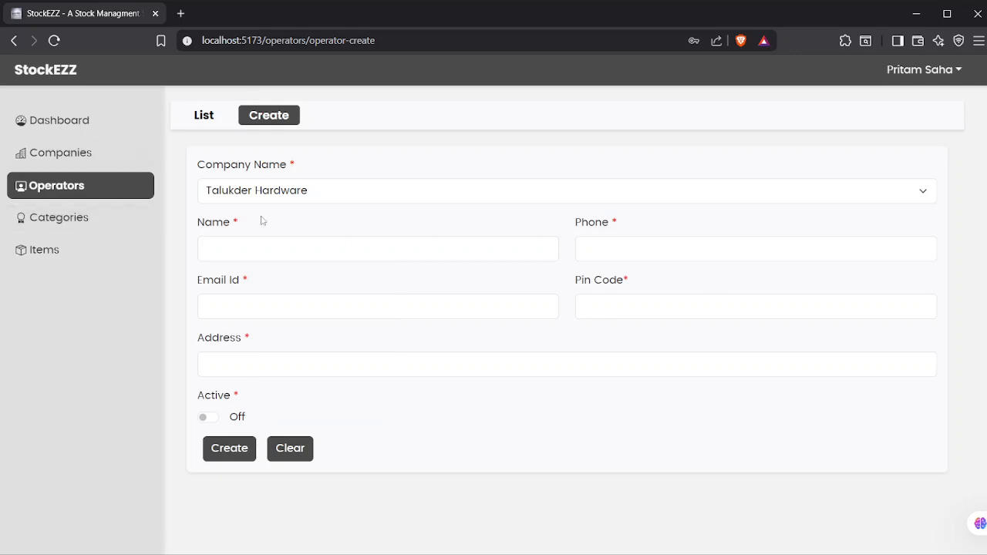
pyautogui.click(124, 229)
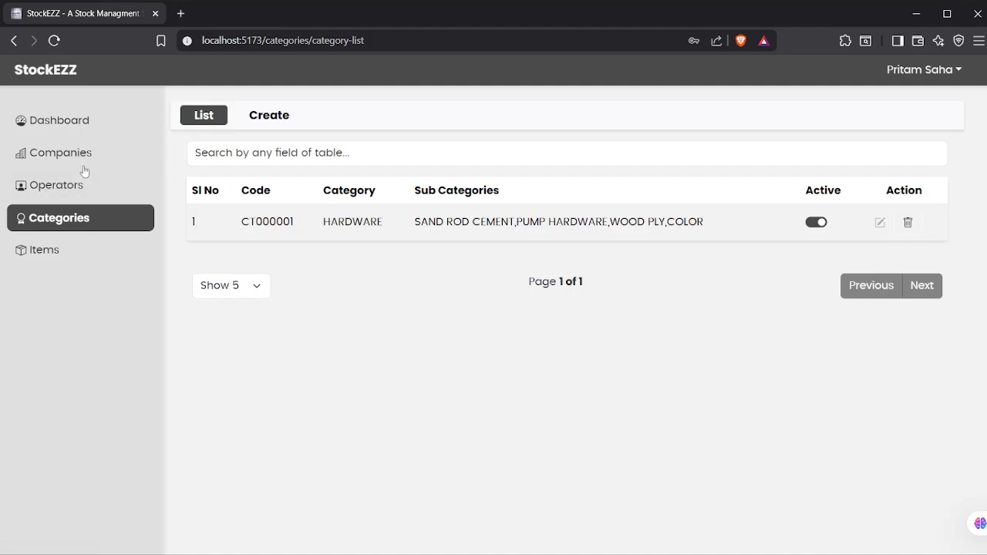
pyautogui.click(103, 153)
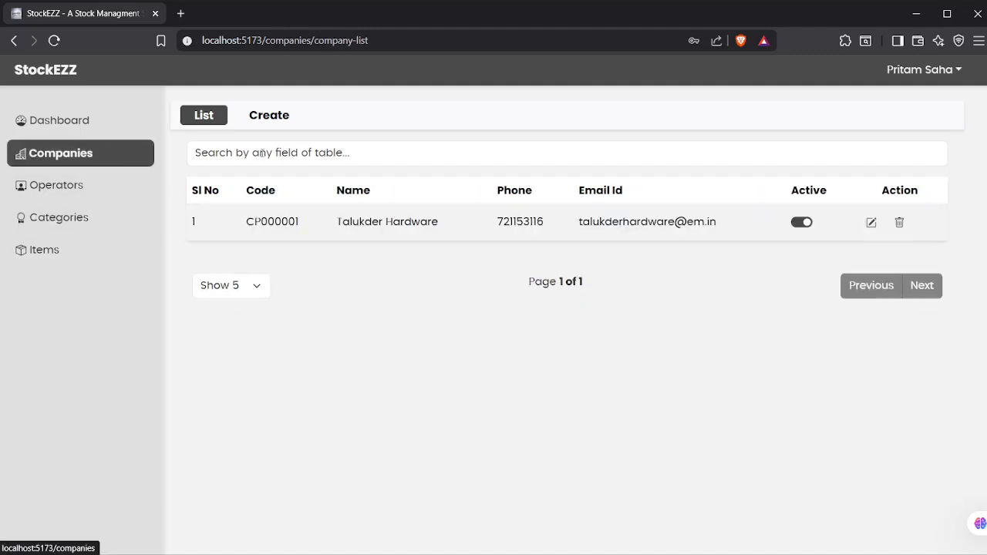
pyautogui.click(276, 122)
pyautogui.click(292, 185)
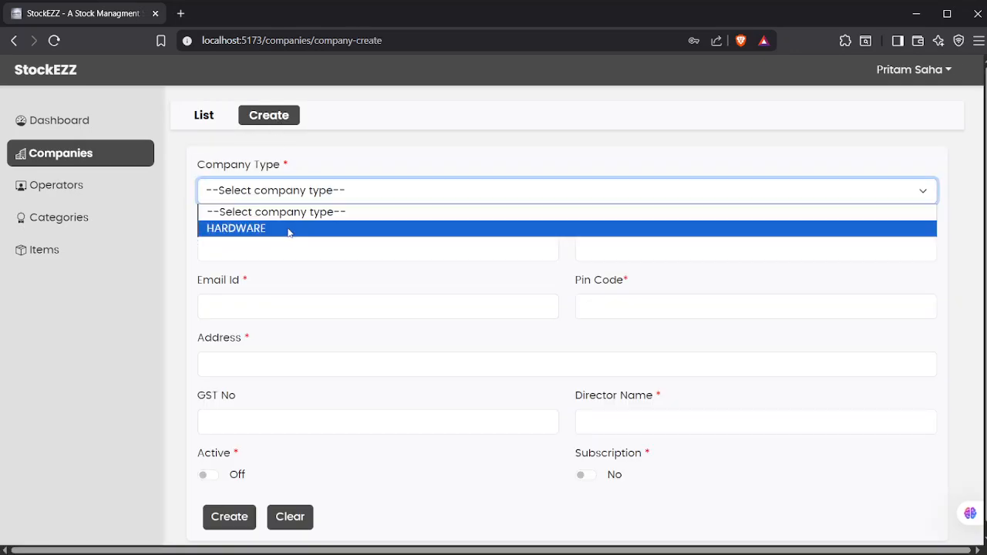
pyautogui.click(128, 225)
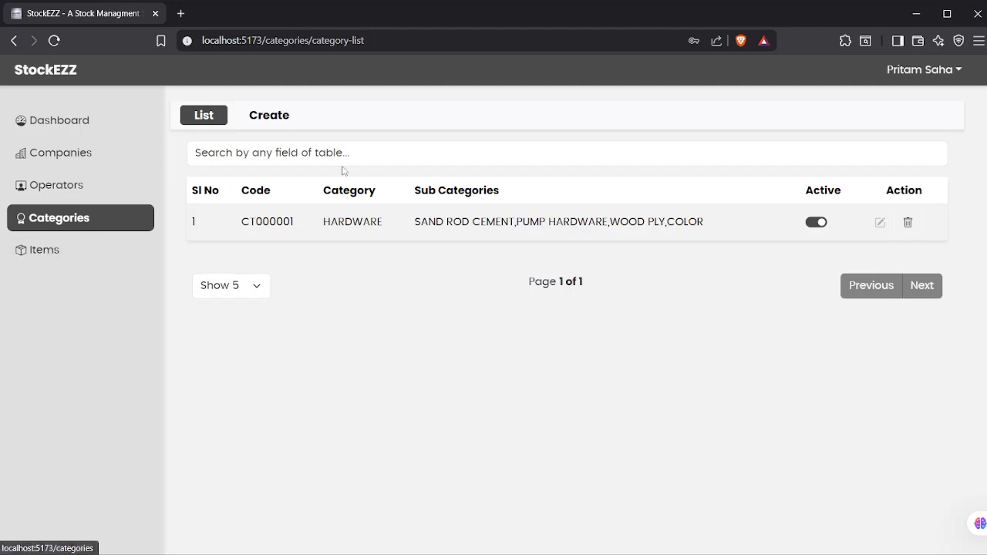
# Step: Start a new category and name it Medical
pyautogui.click(274, 122)
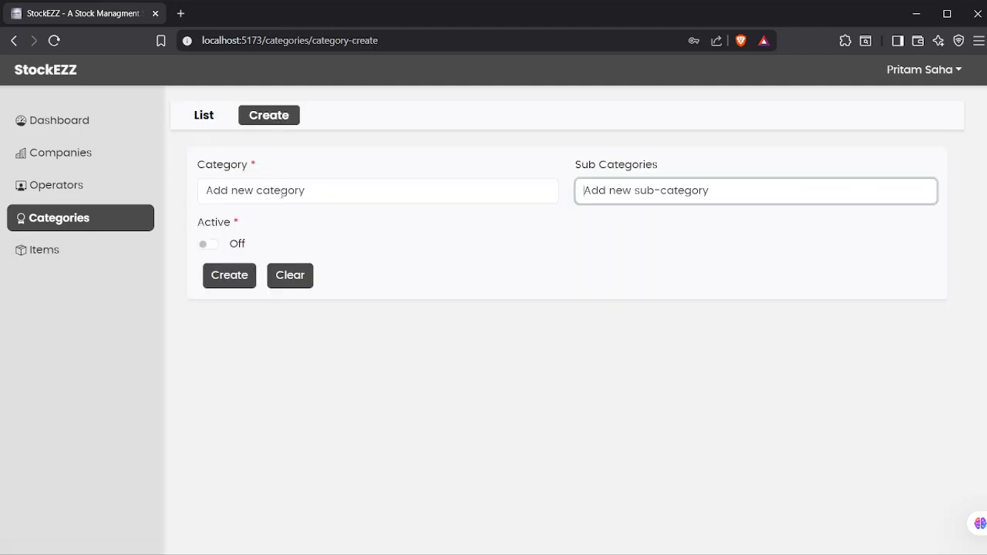
pyautogui.click(282, 193)
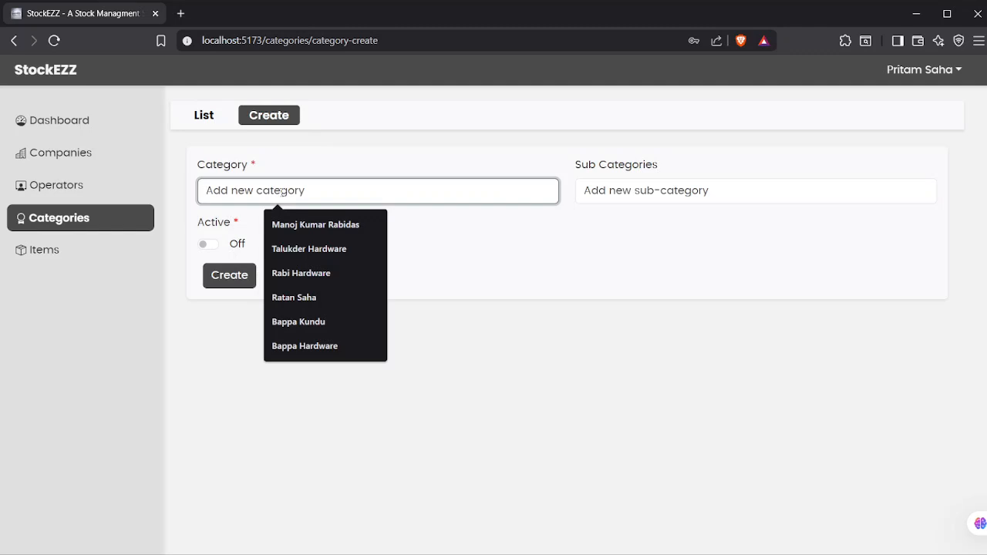
pyautogui.write('Medichin')
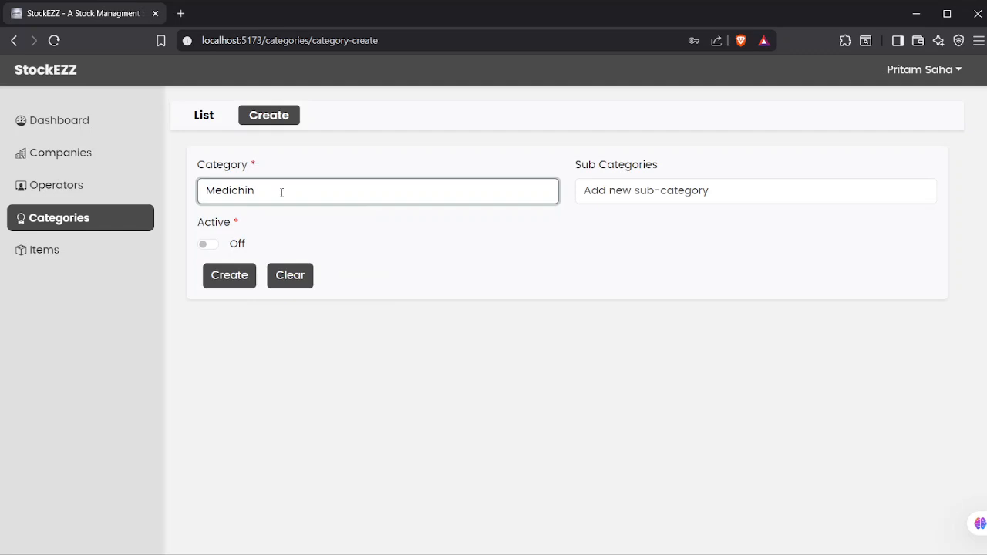
pyautogui.press('BackSpace')
pyautogui.press('BackSpace')
pyautogui.write('a')
pyautogui.press('BackSpace')
pyautogui.press('BackSpace')
pyautogui.write('al')
pyautogui.press('Tab')
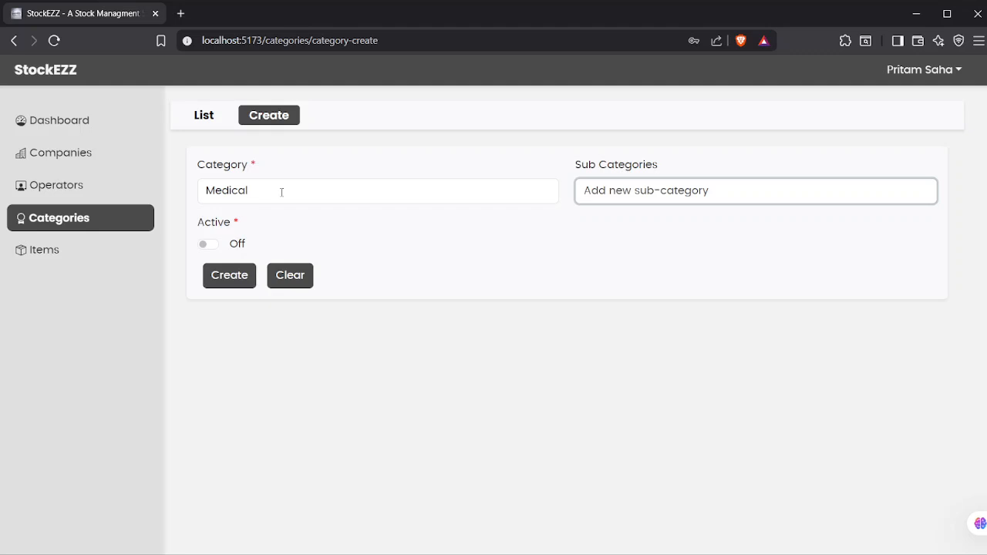
# Step: Add sub-categories Allopathy, Homeopathy and Ayurvedic, mark the category active, and save it
pyautogui.write('Allo')
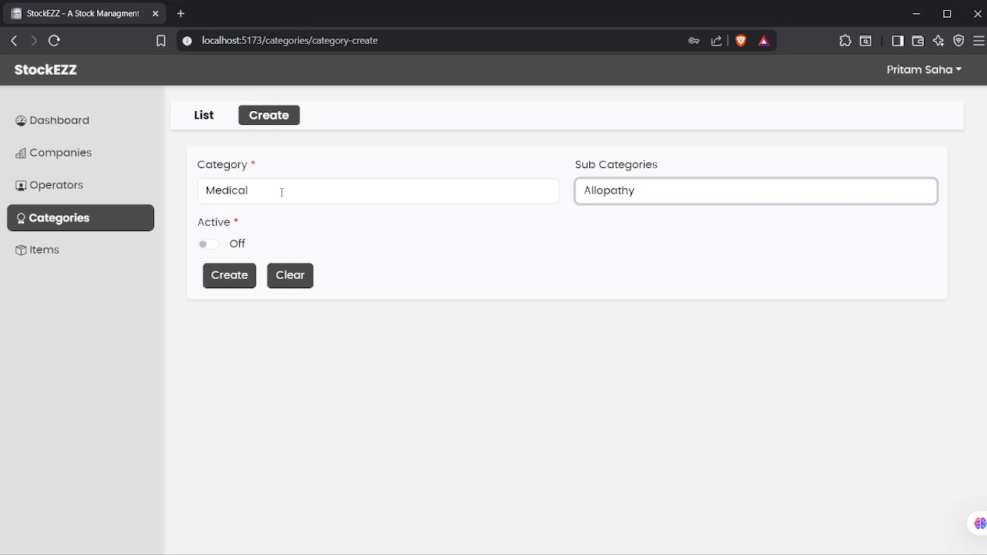
pyautogui.write('pathy')
pyautogui.press('Return')
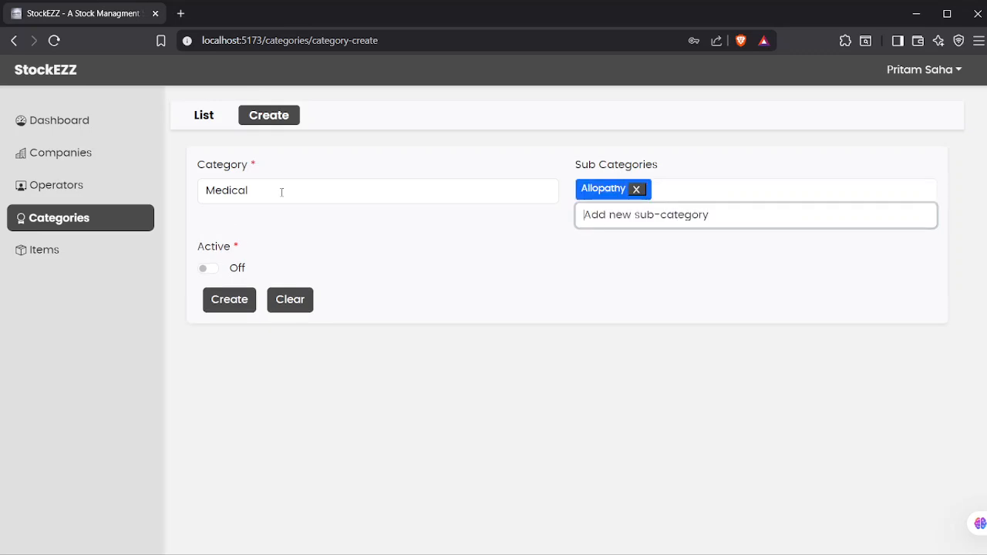
pyautogui.write('Homeopathy')
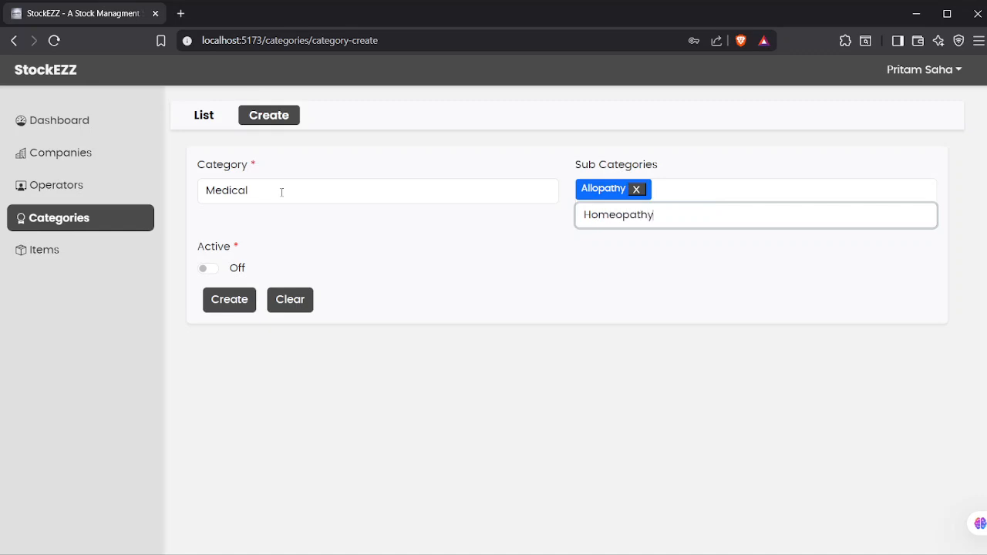
pyautogui.press('Return')
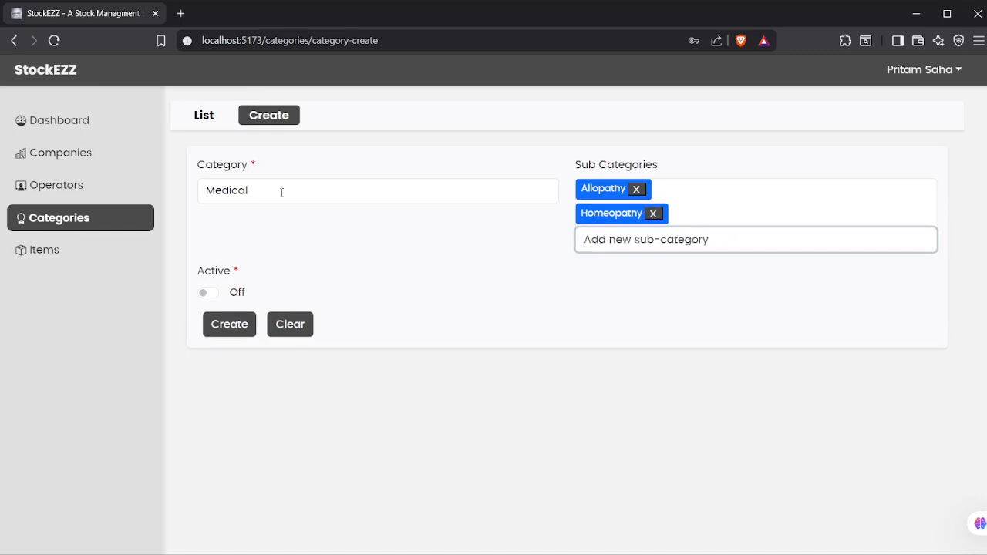
pyautogui.write('Ay')
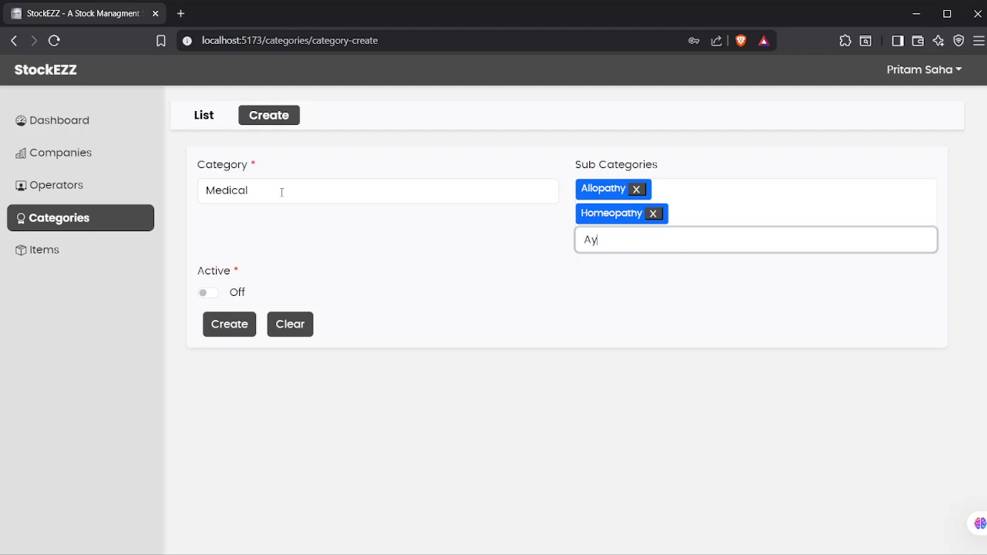
pyautogui.write('urvedic')
pyautogui.press('Return')
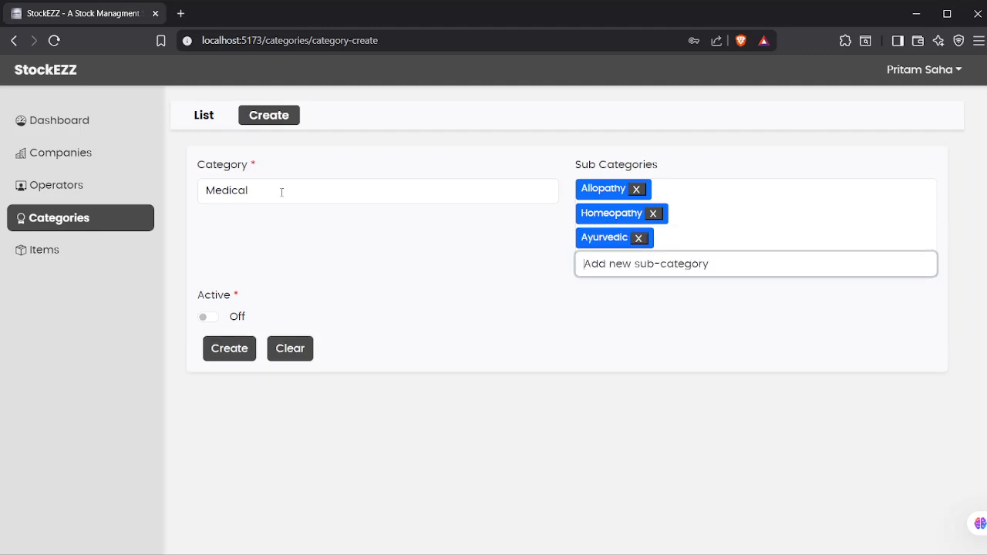
pyautogui.click(205, 317)
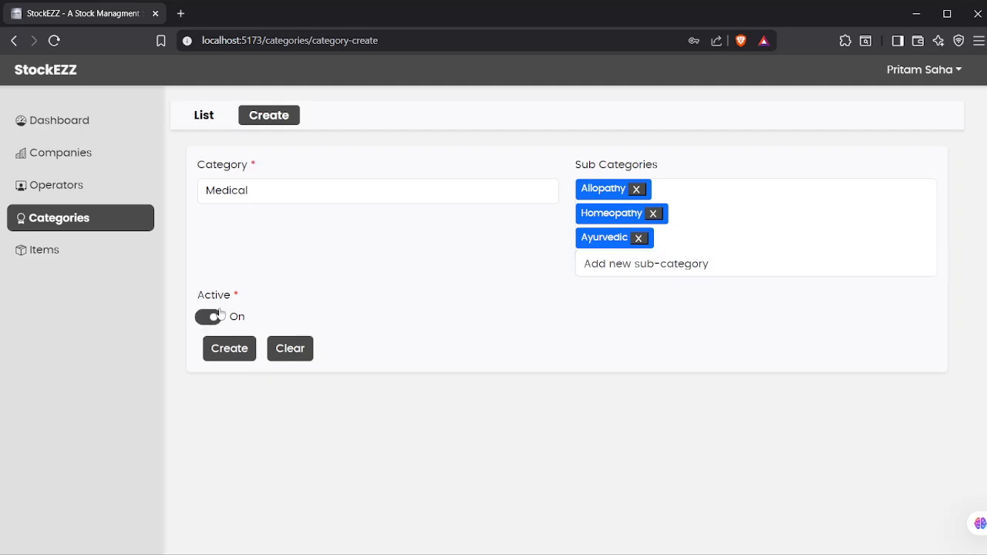
pyautogui.click(231, 349)
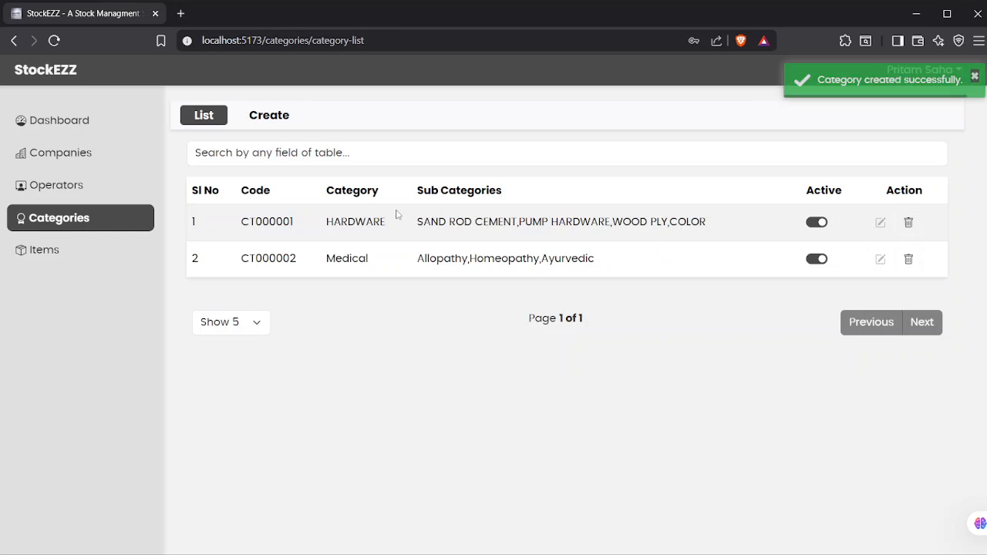
# Step: Confirm Medical is offered as a Company Type on a new company form, then open the Items list
pyautogui.moveTo(326, 259); pyautogui.dragTo(564, 259)
pyautogui.click(564, 260)
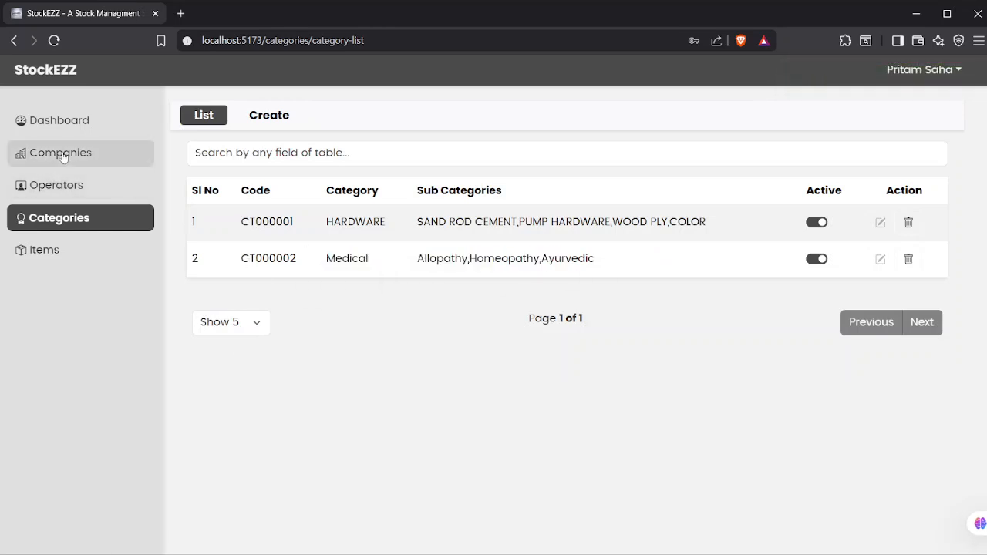
pyautogui.click(61, 153)
pyautogui.click(262, 120)
pyautogui.click(291, 191)
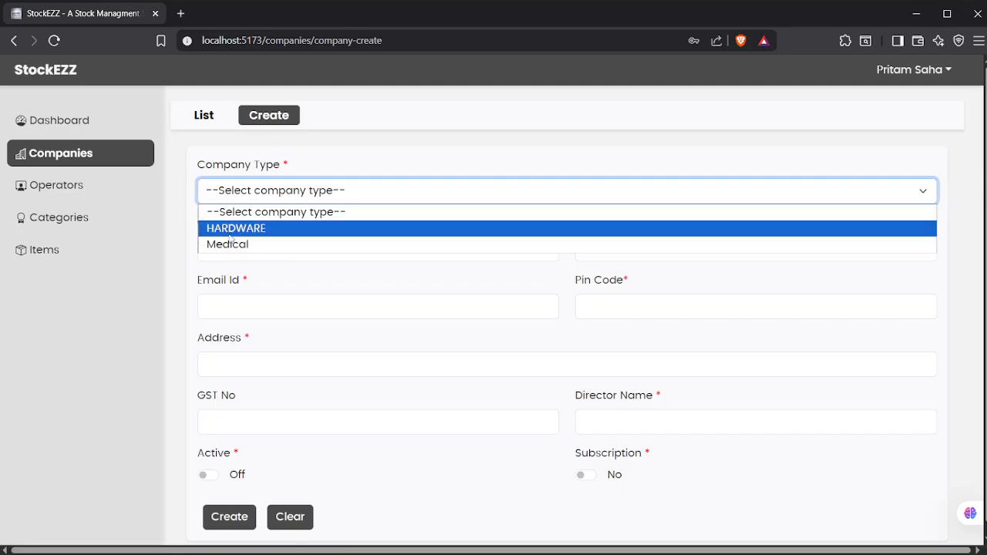
pyautogui.click(78, 255)
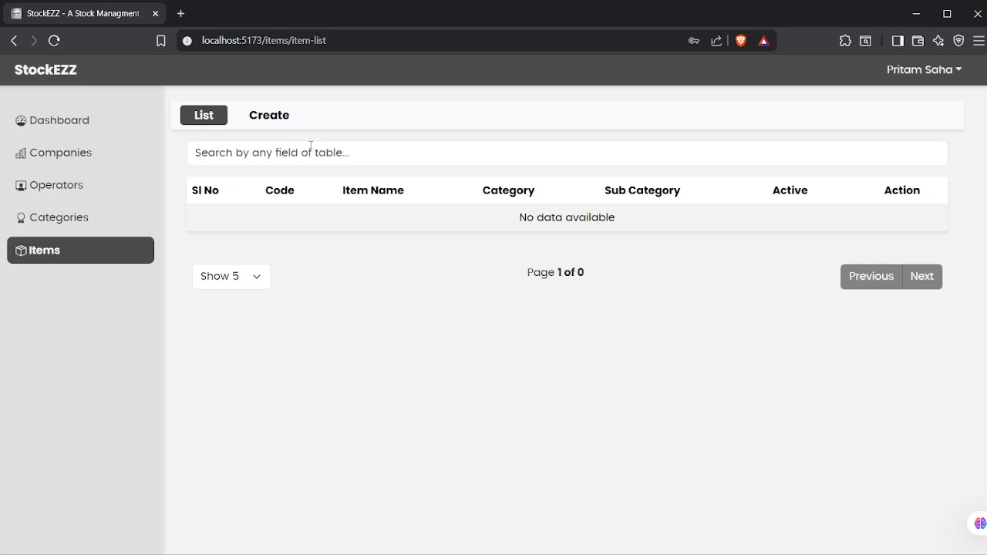
# Step: Start a new item and inspect its empty category and sub-category dropdowns
pyautogui.click(288, 121)
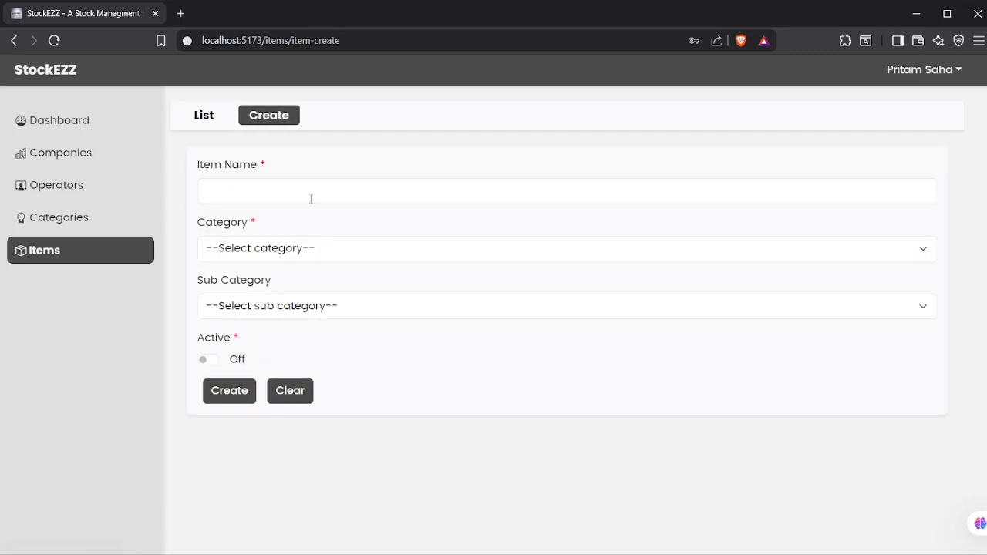
pyautogui.click(296, 248)
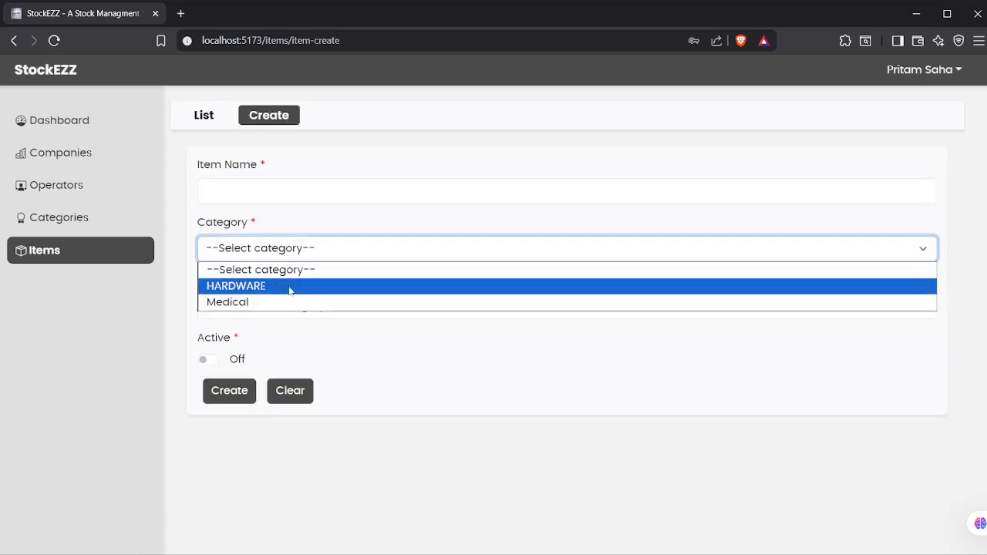
pyautogui.click(297, 247)
pyautogui.click(304, 307)
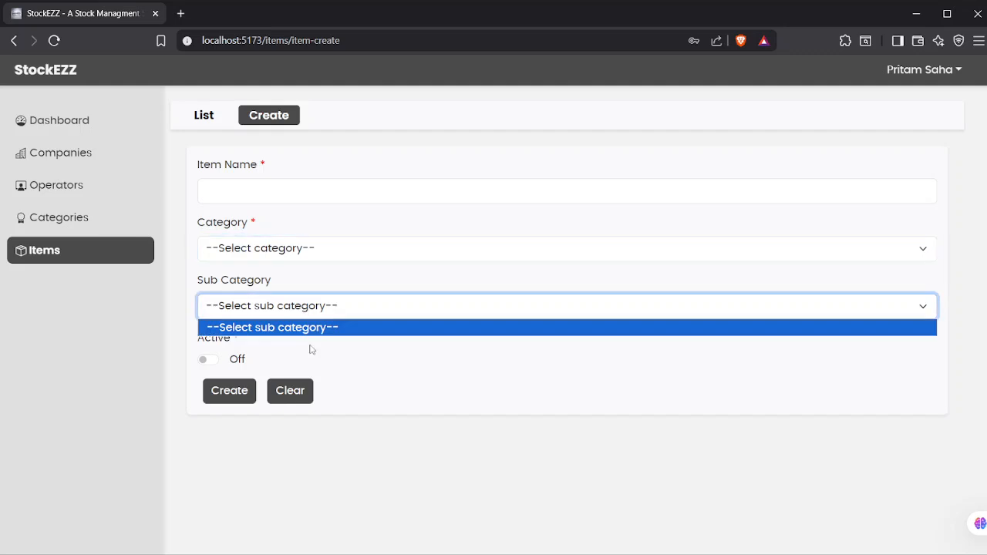
pyautogui.click(381, 351)
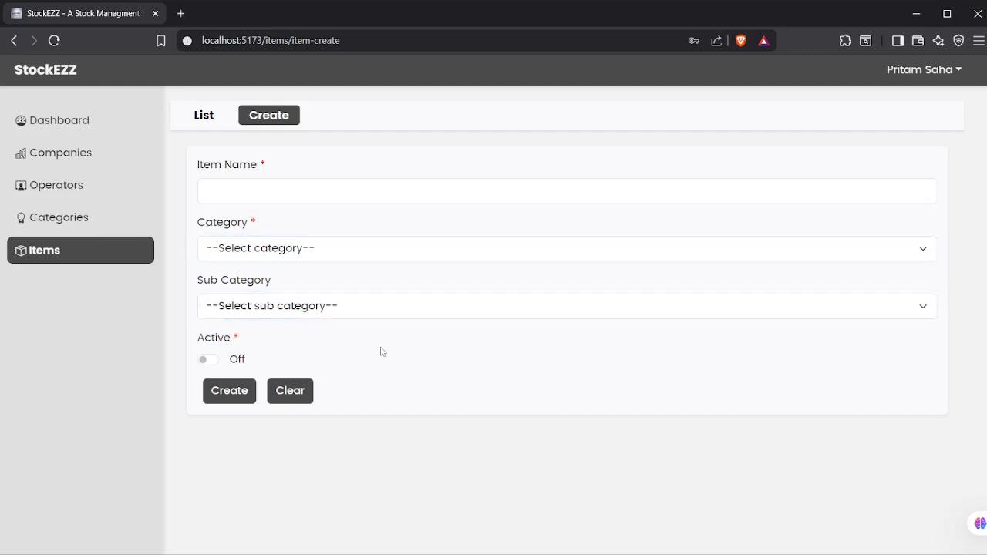
# Step: Pick category HARDWARE and sub-category SAND ROD CEMENT, discard the item, and open the account menu
pyautogui.click(309, 250)
pyautogui.click(265, 284)
pyautogui.click(435, 316)
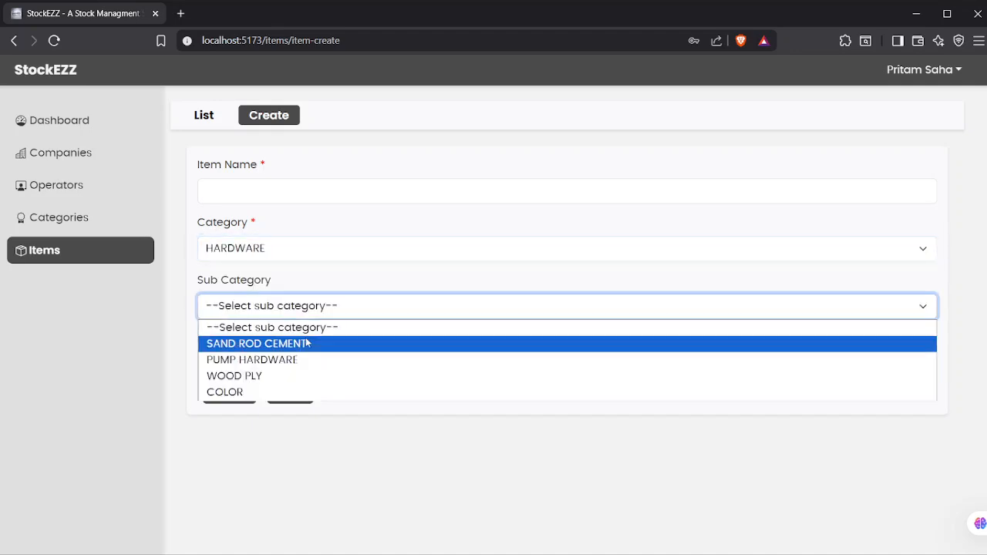
pyautogui.click(289, 347)
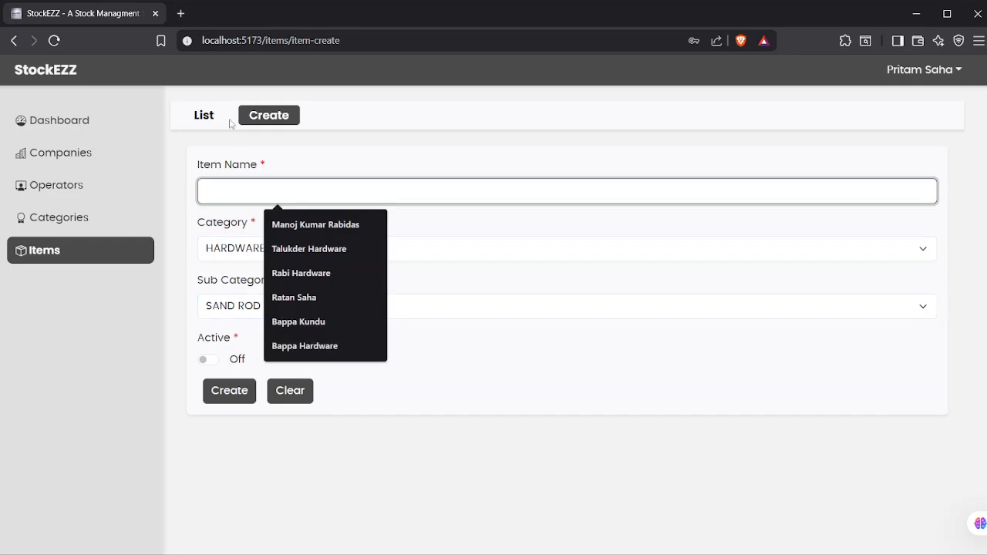
pyautogui.click(201, 117)
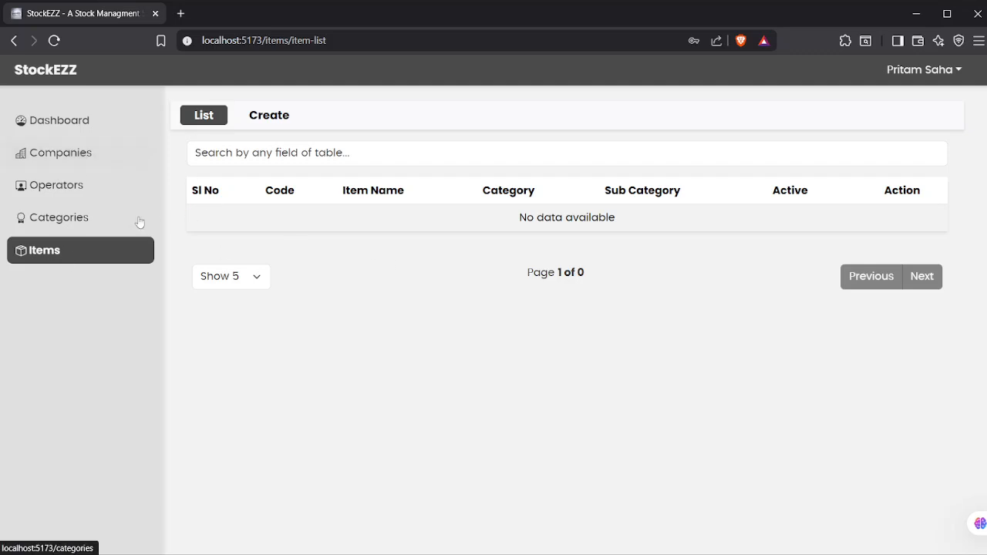
pyautogui.click(941, 74)
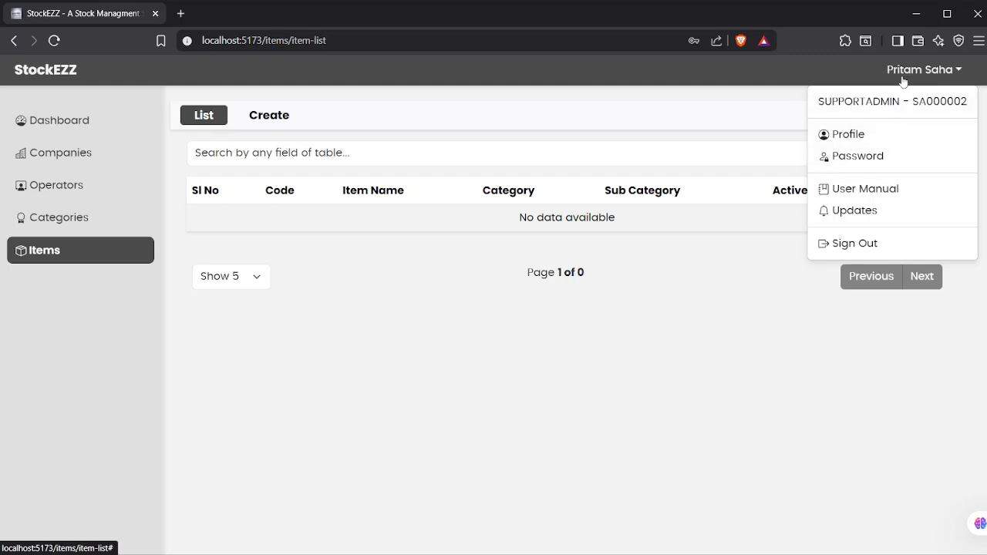